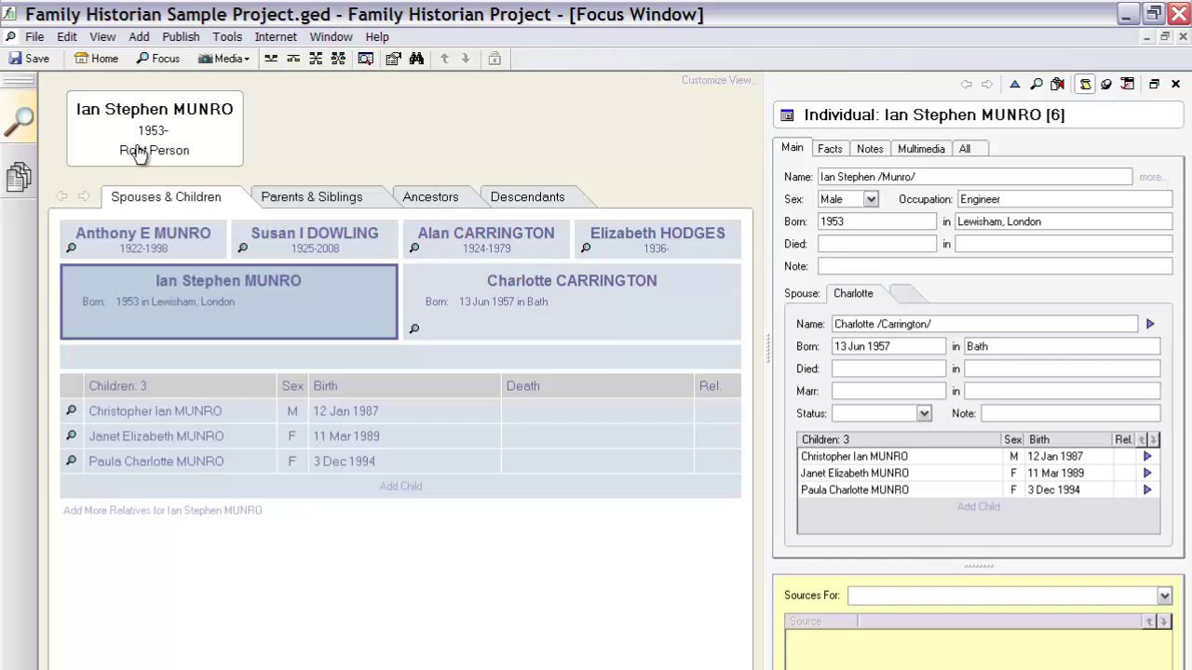
- Add the picture IMG_3194.JPG to the project, picking it from a thumbnail view
left_click(135, 35)
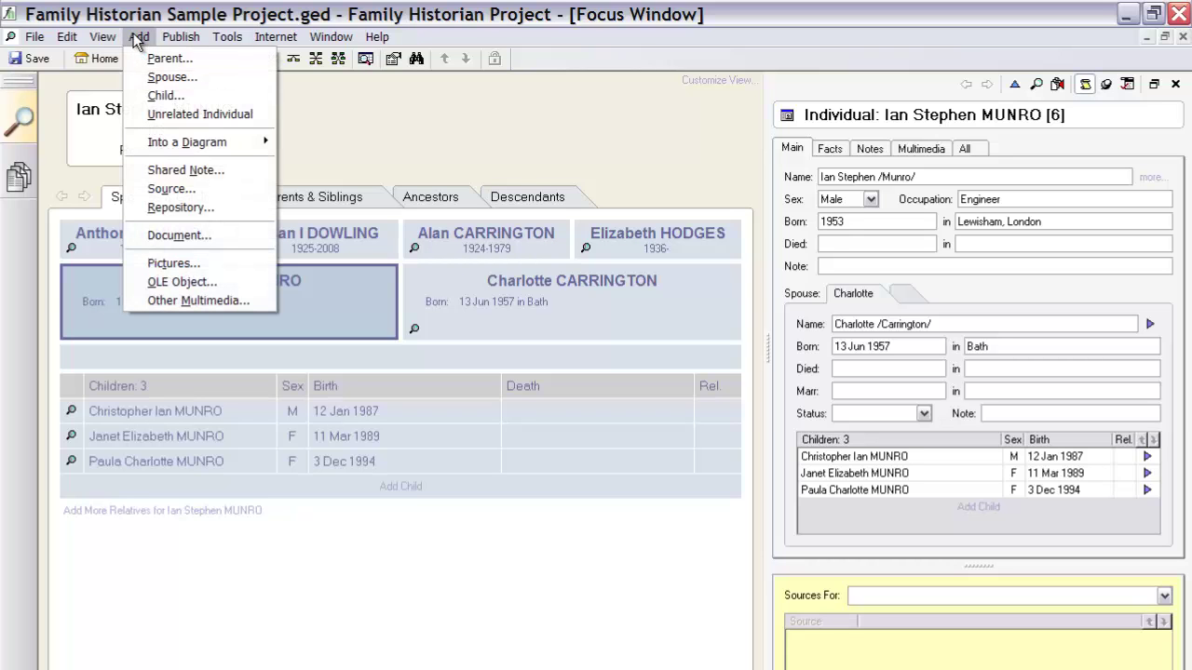
left_click(158, 264)
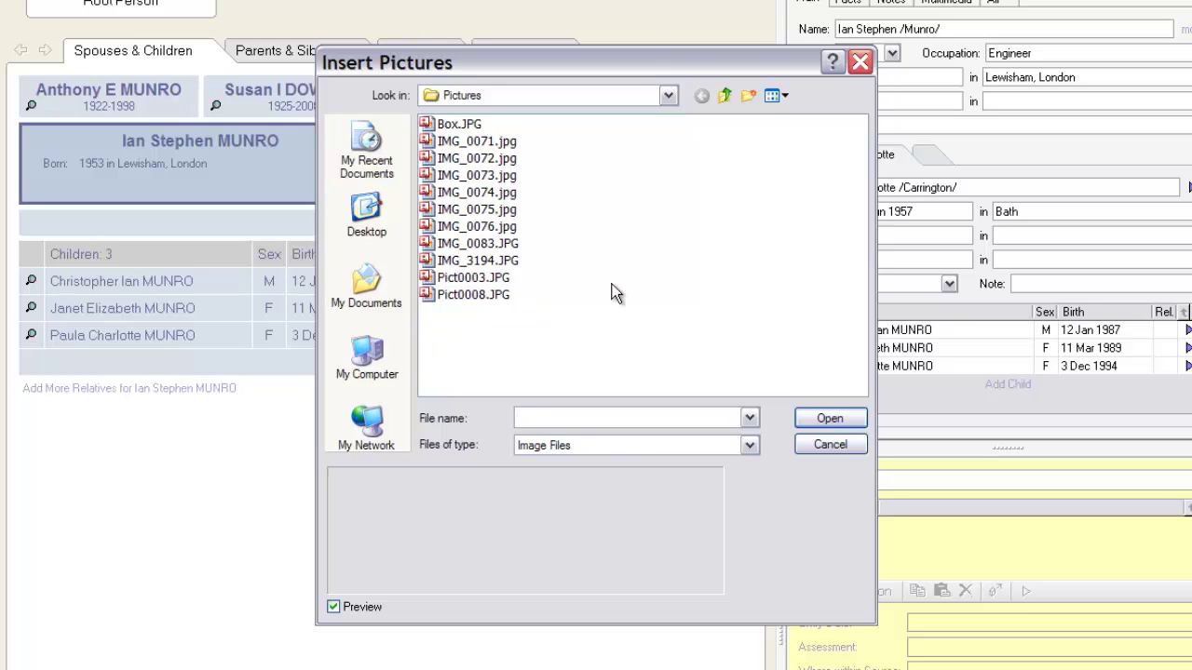
left_click(778, 95)
left_click(808, 117)
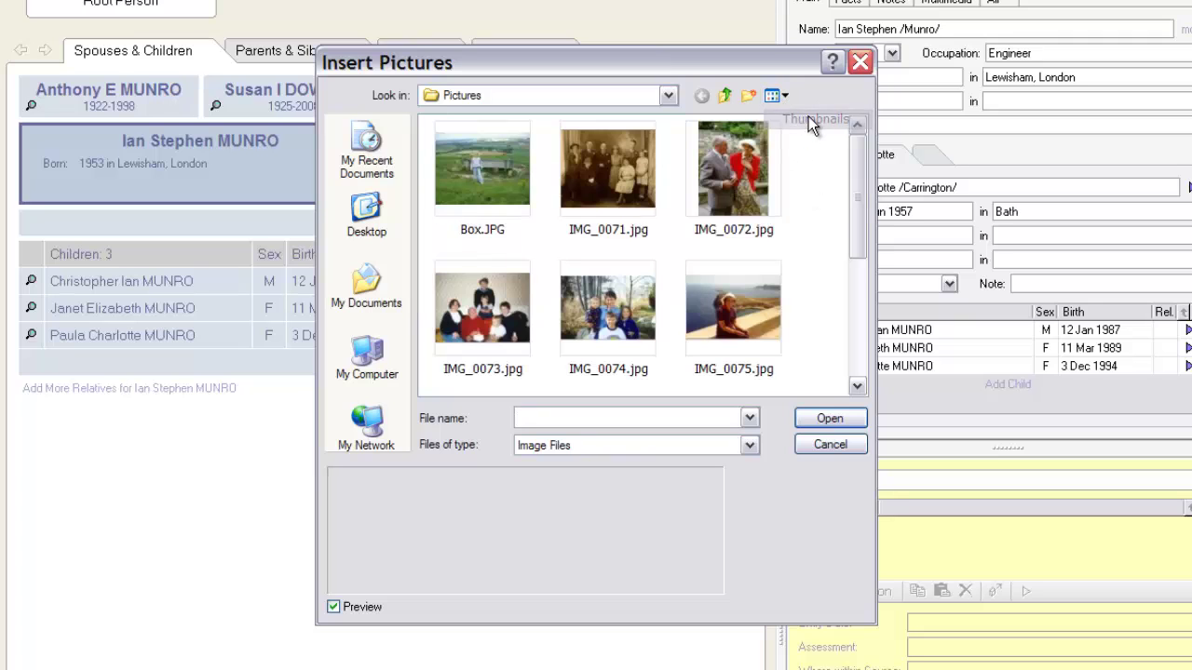
left_click(861, 344)
left_click(750, 179)
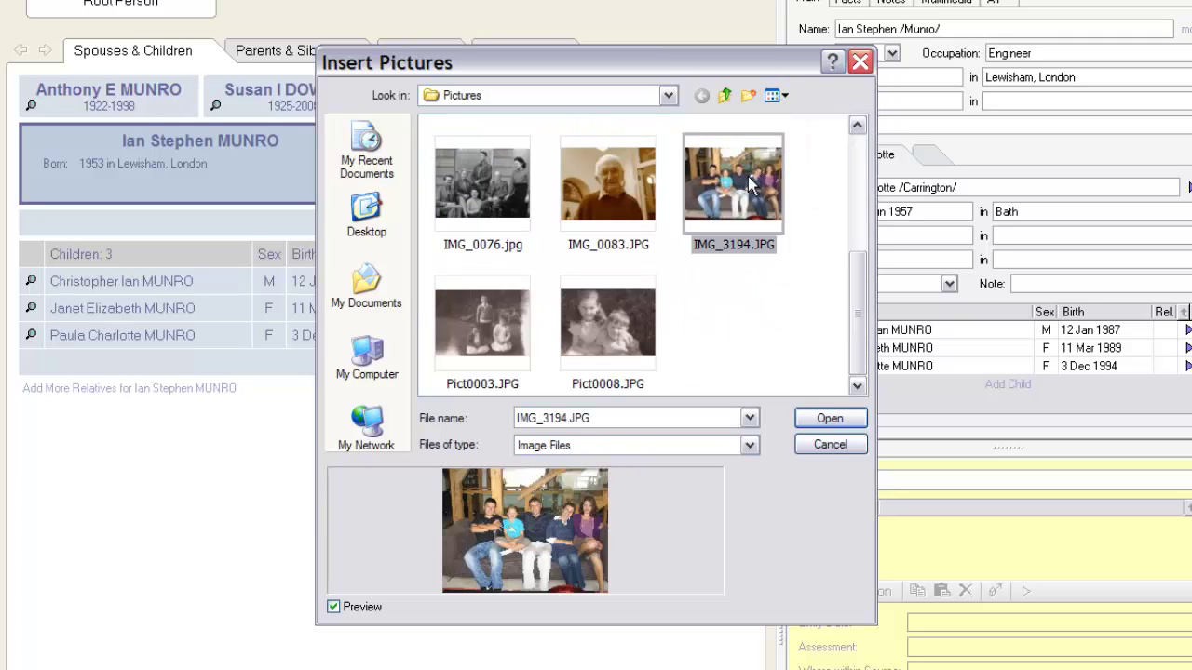
left_click(830, 419)
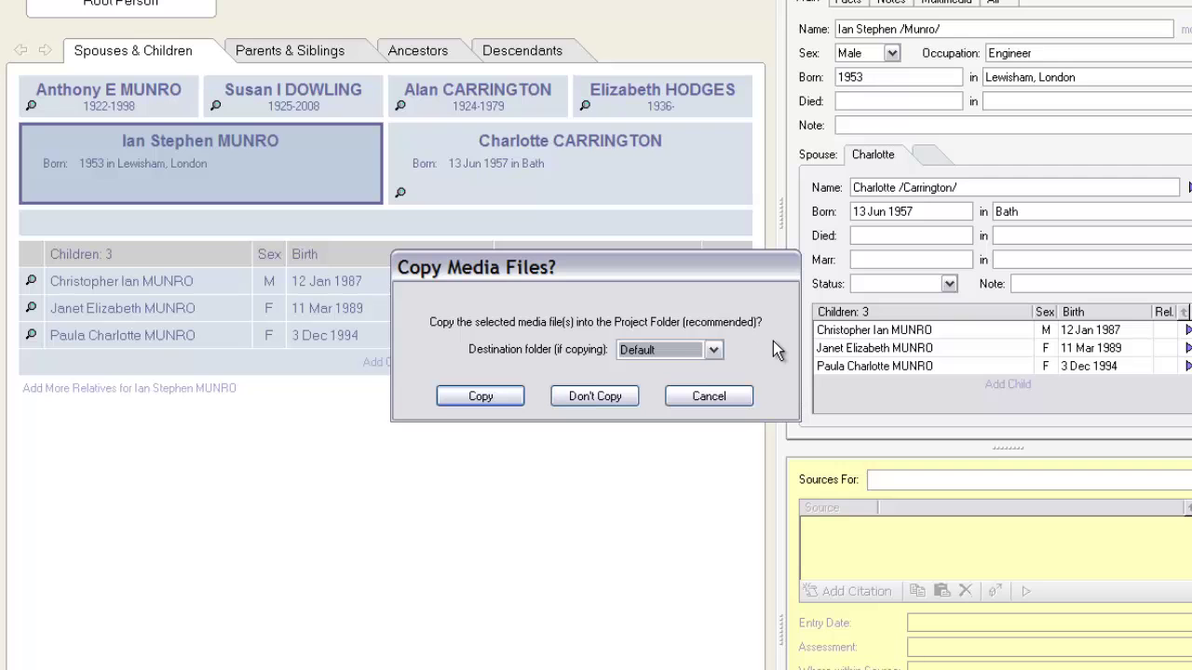
- Copy the photo into the project folder and title it 'Ian and Charlotte and family'
left_click(488, 395)
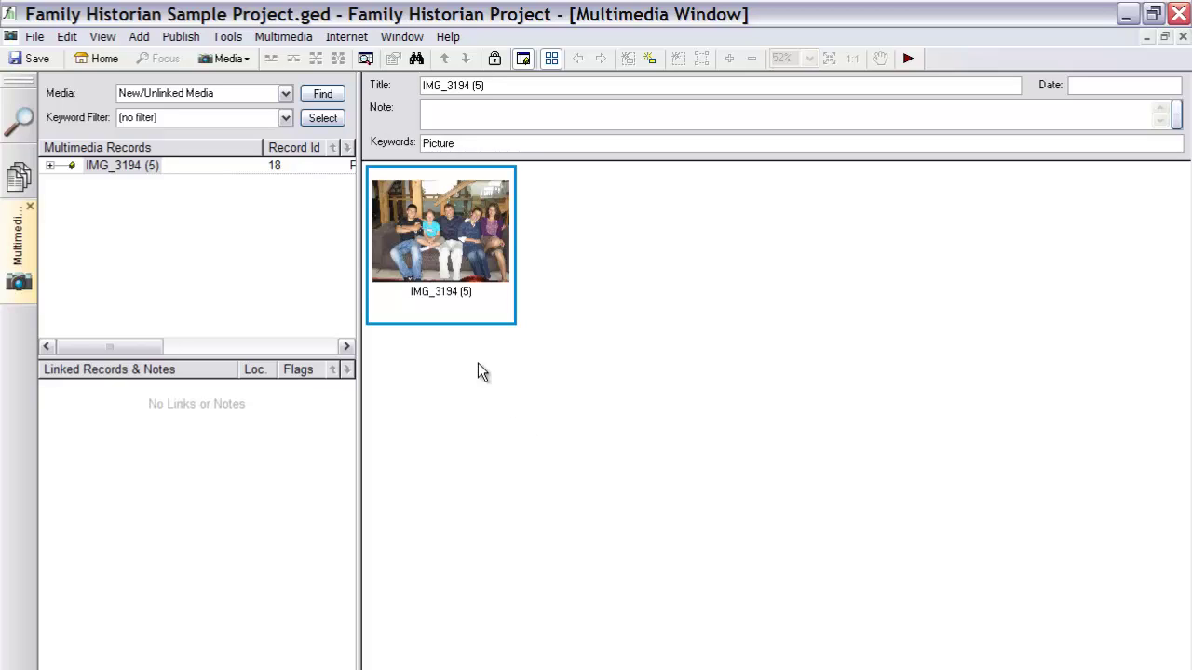
left_click(568, 90)
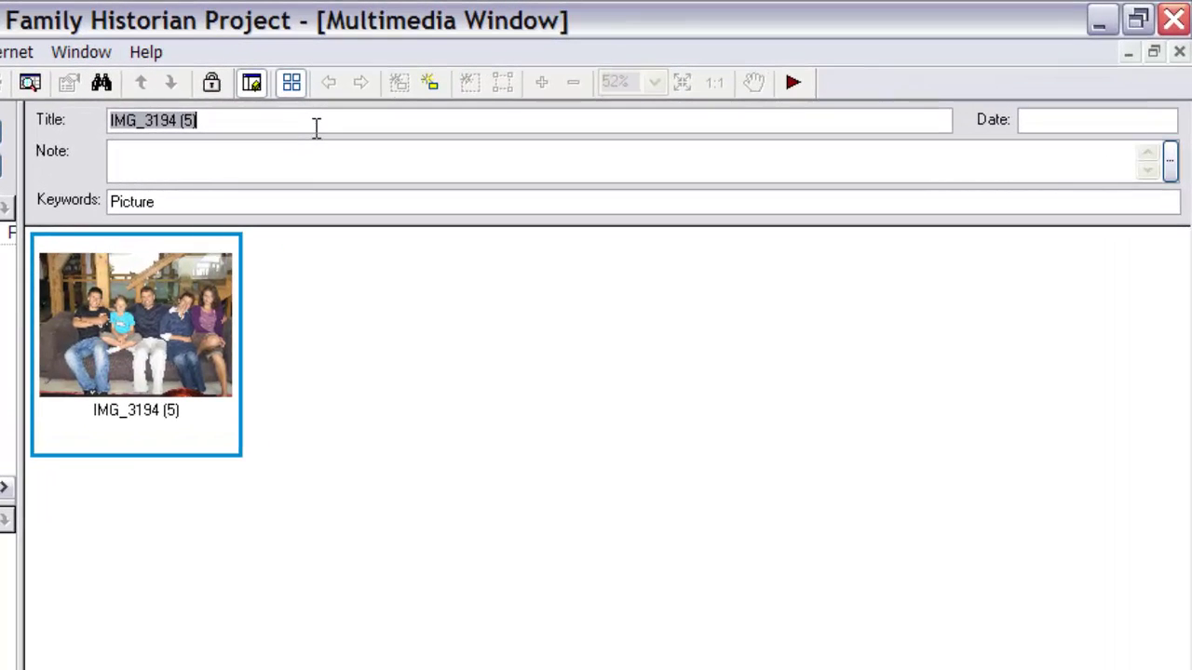
type("I")
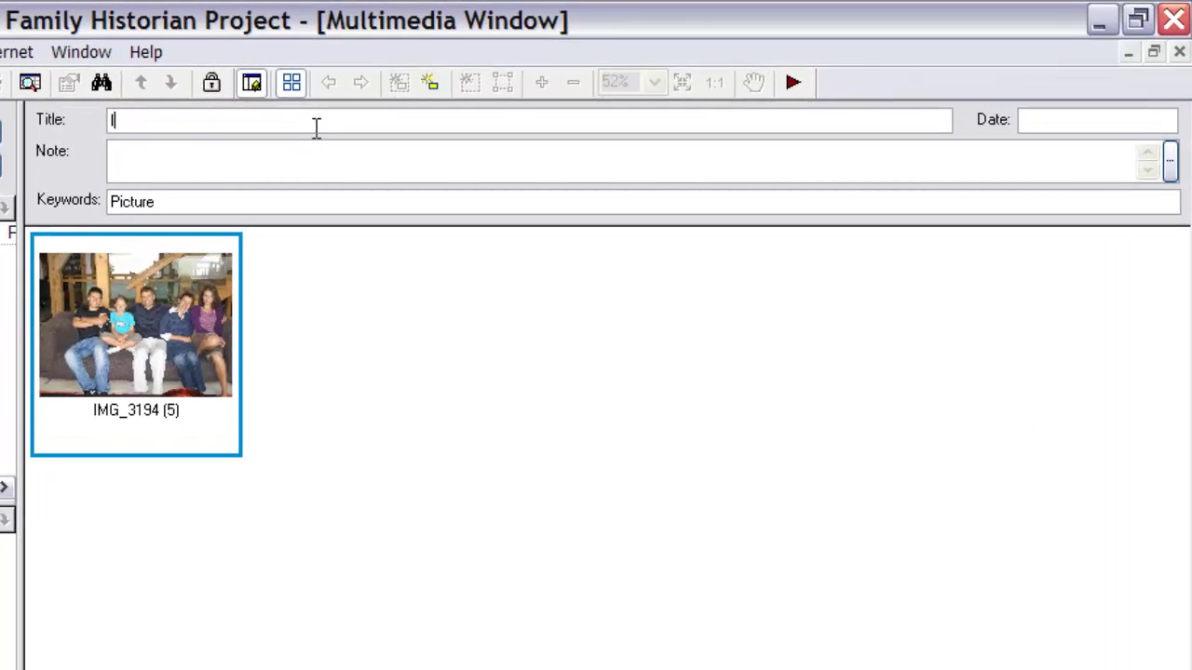
type("an and Carn")
key("BackSpace")
key("BackSpace")
key("BackSpace")
type("harlotte")
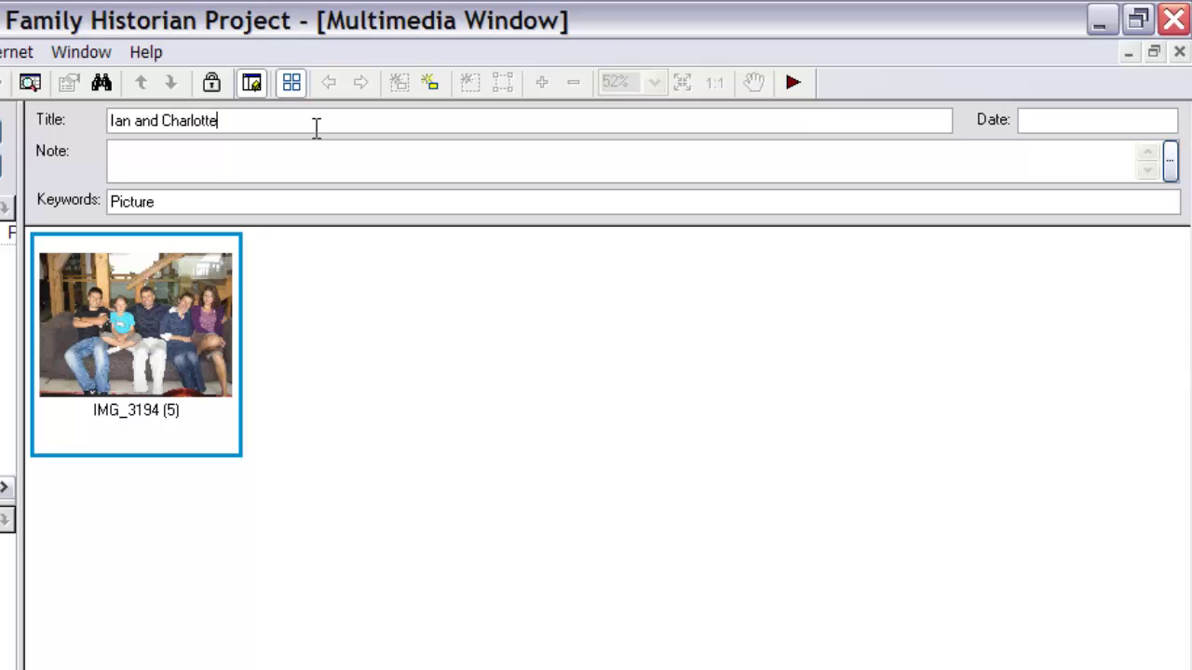
type(" and family")
- Give the picture date 1 May 2005, note 'At home in Ireland', and add keyword Ireland
key("Tab")
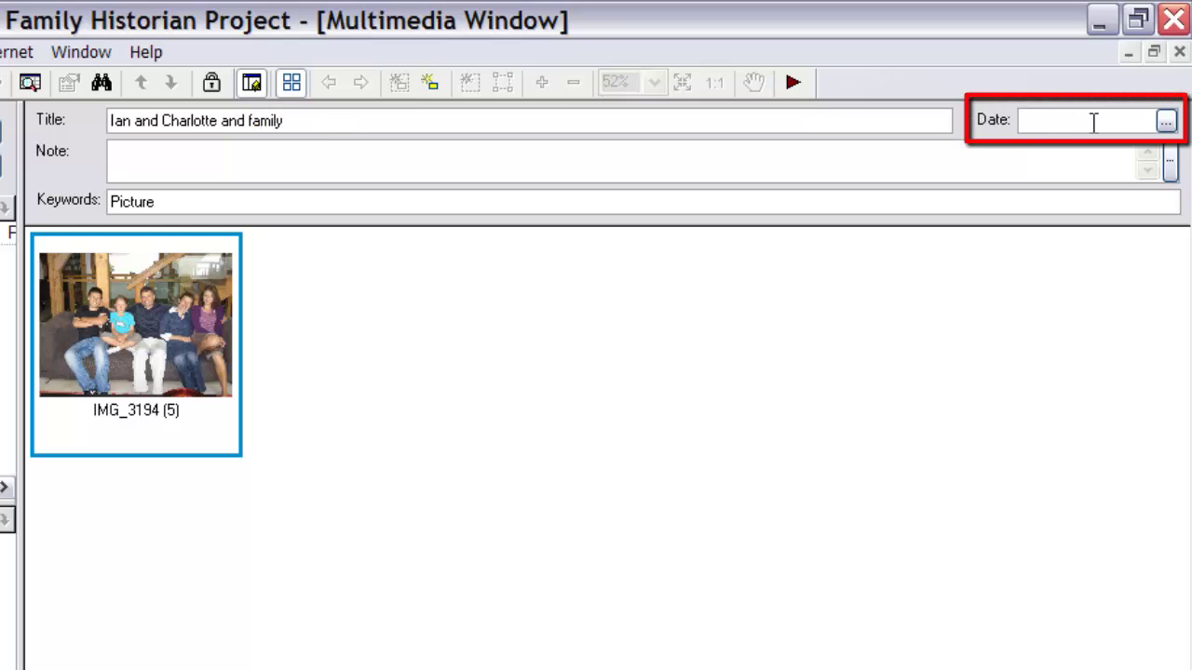
type("1 may")
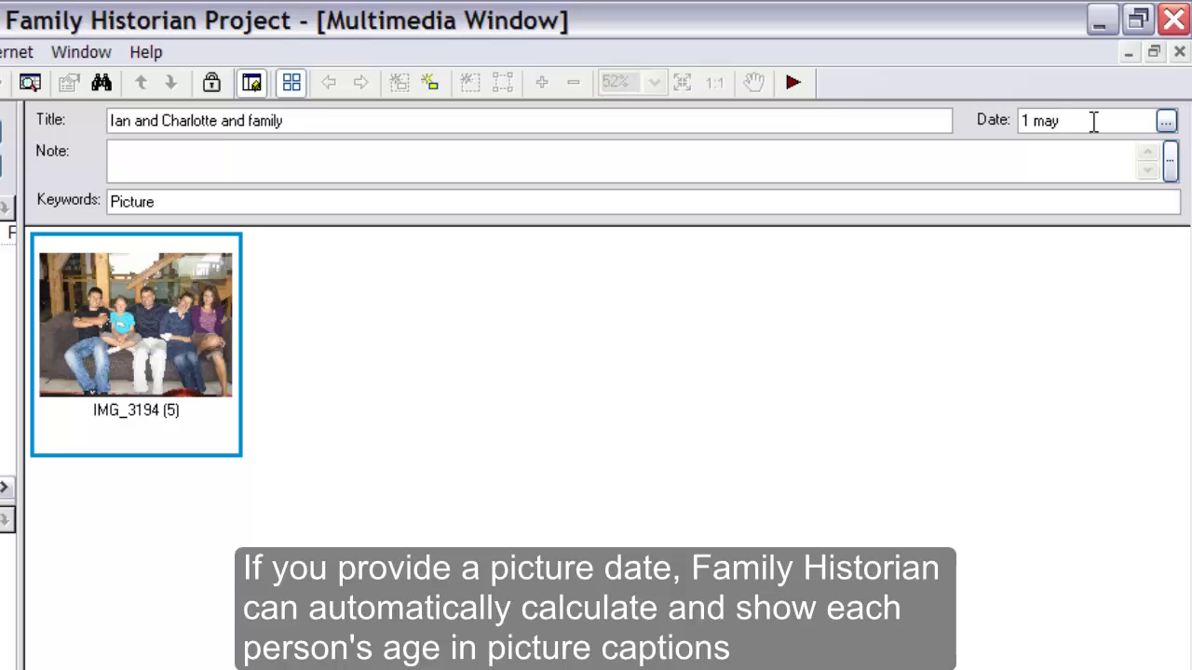
type(" 2005")
left_click(848, 153)
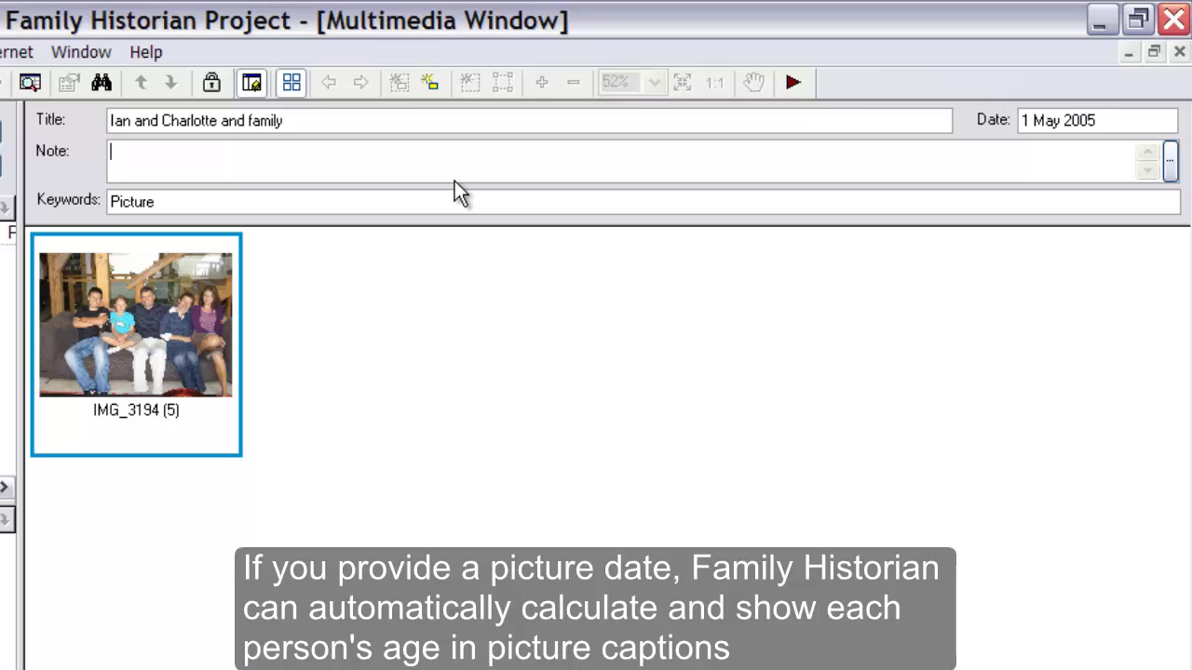
type("At ")
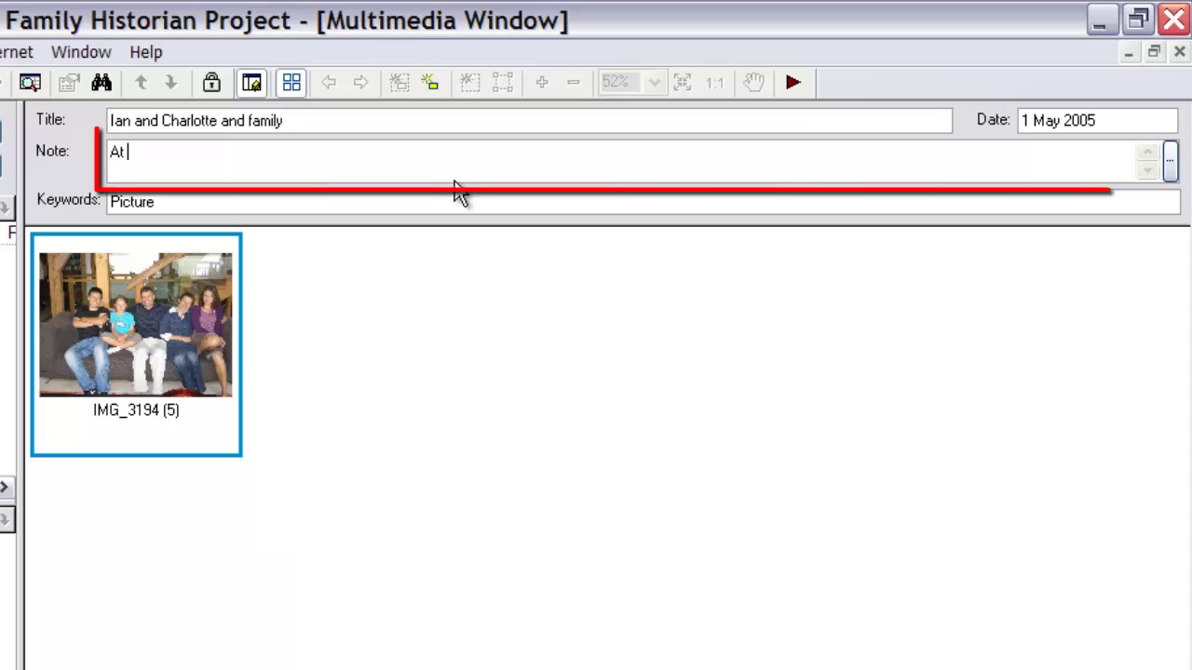
type("home in l")
type("reland")
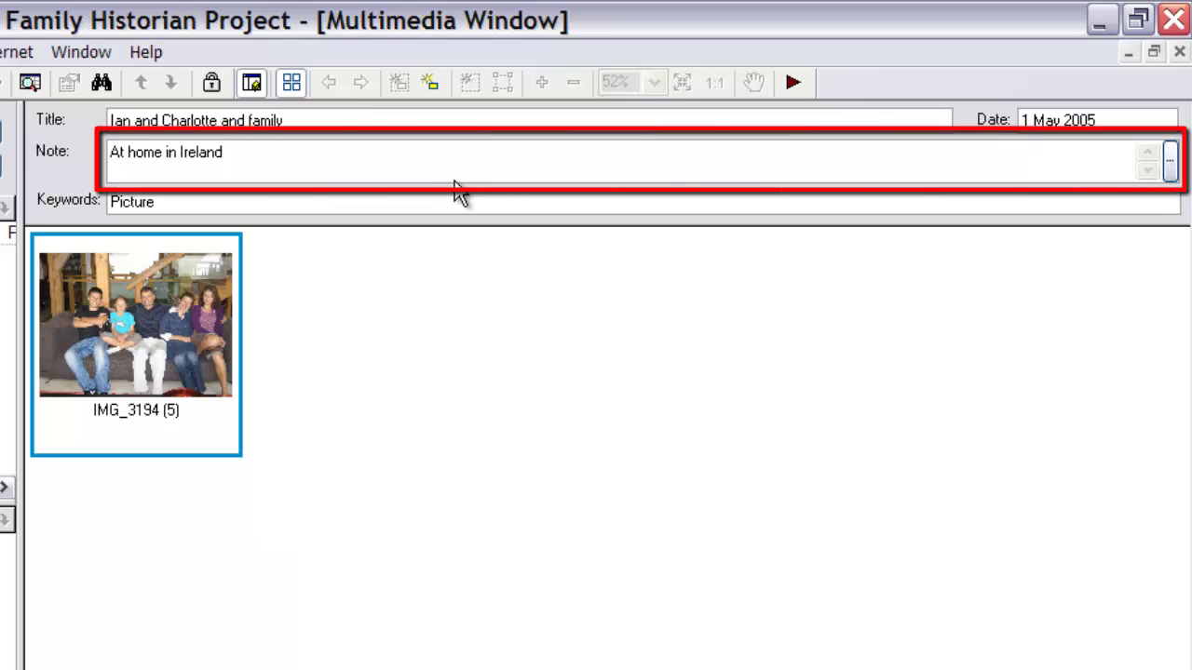
key("Tab")
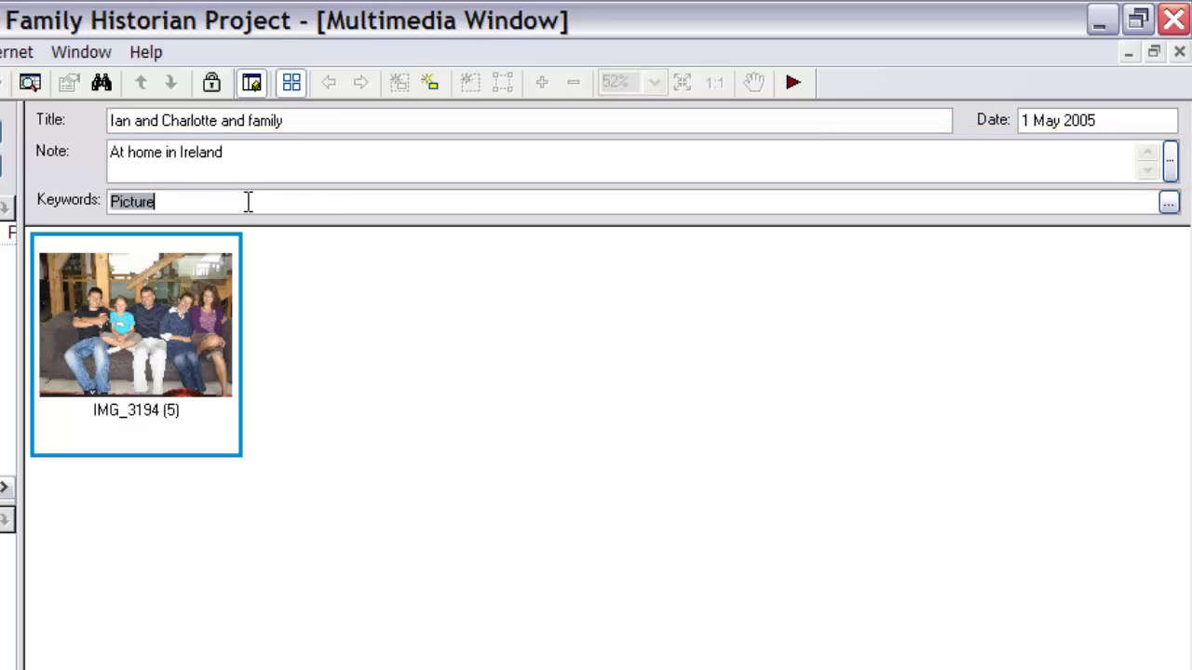
left_click(213, 201)
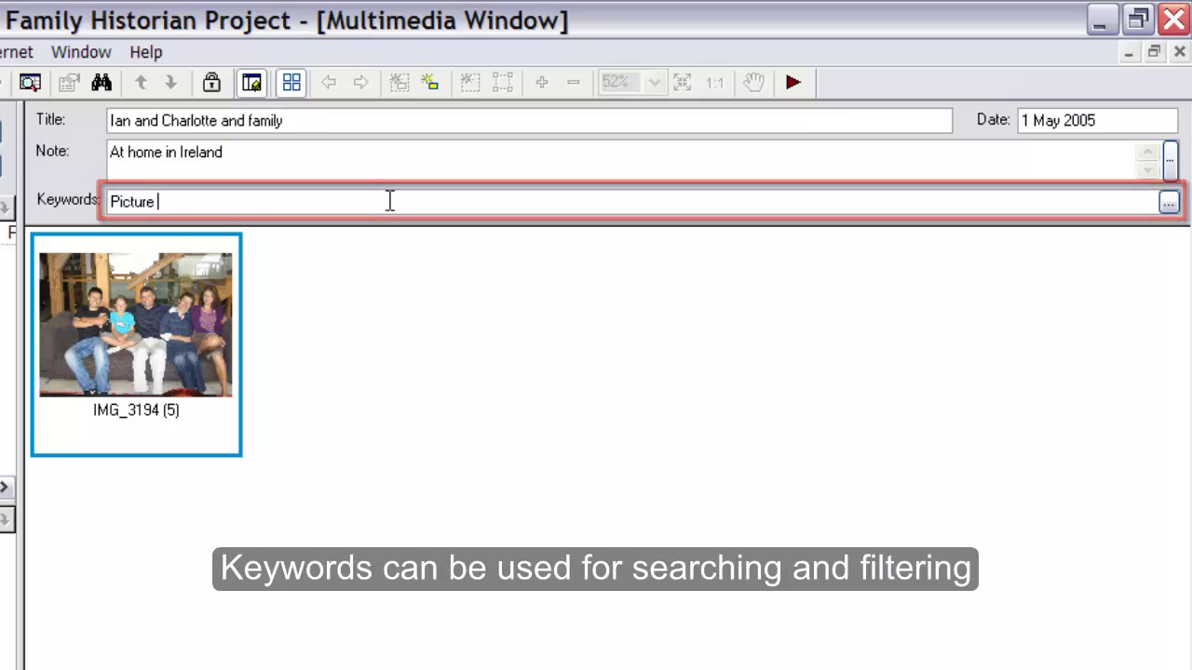
type("Ireland")
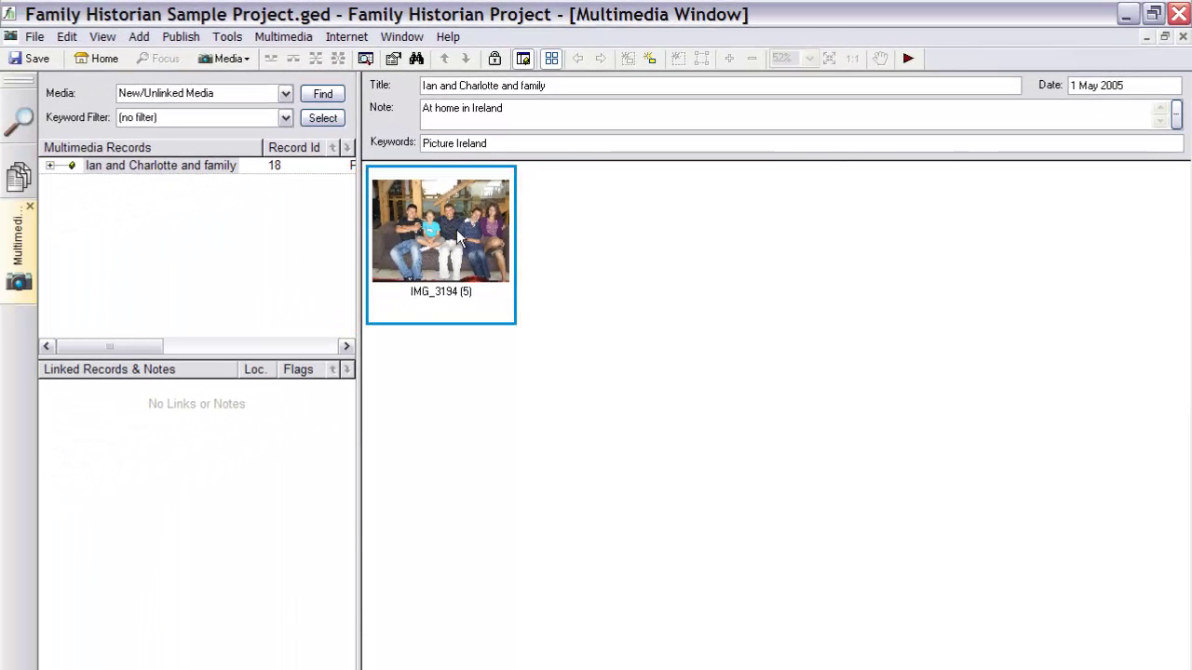
- Open the family photo as a large image and outline the man's face in the centre
double_click(457, 229)
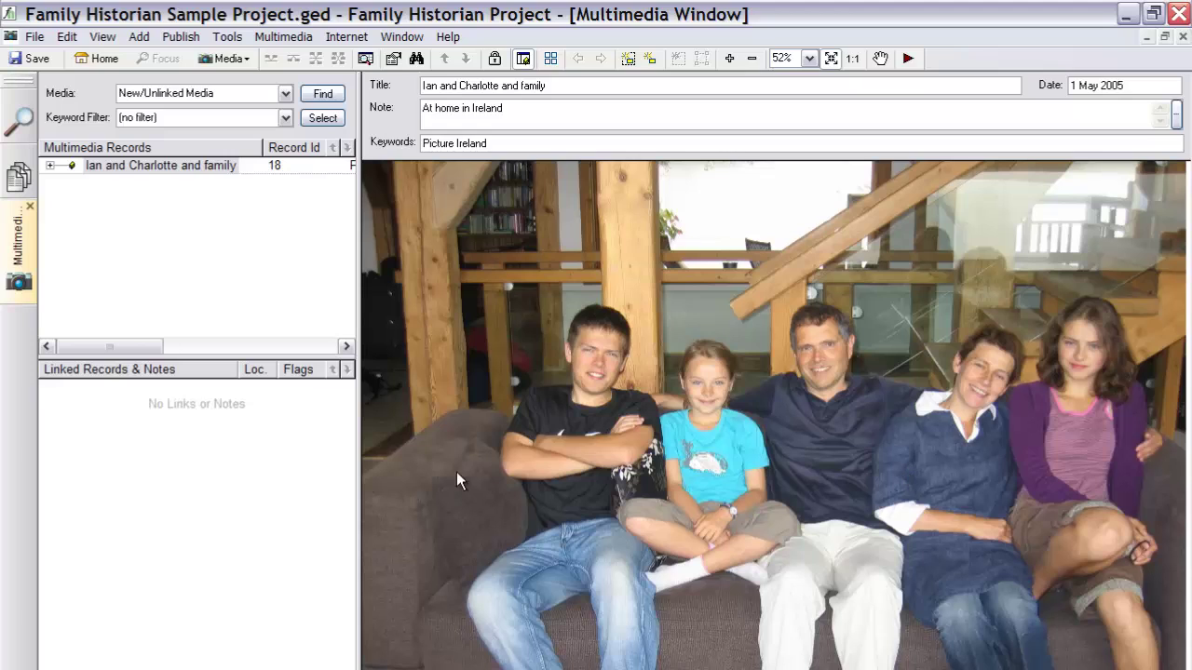
left_click_drag(359, 447, 334, 453)
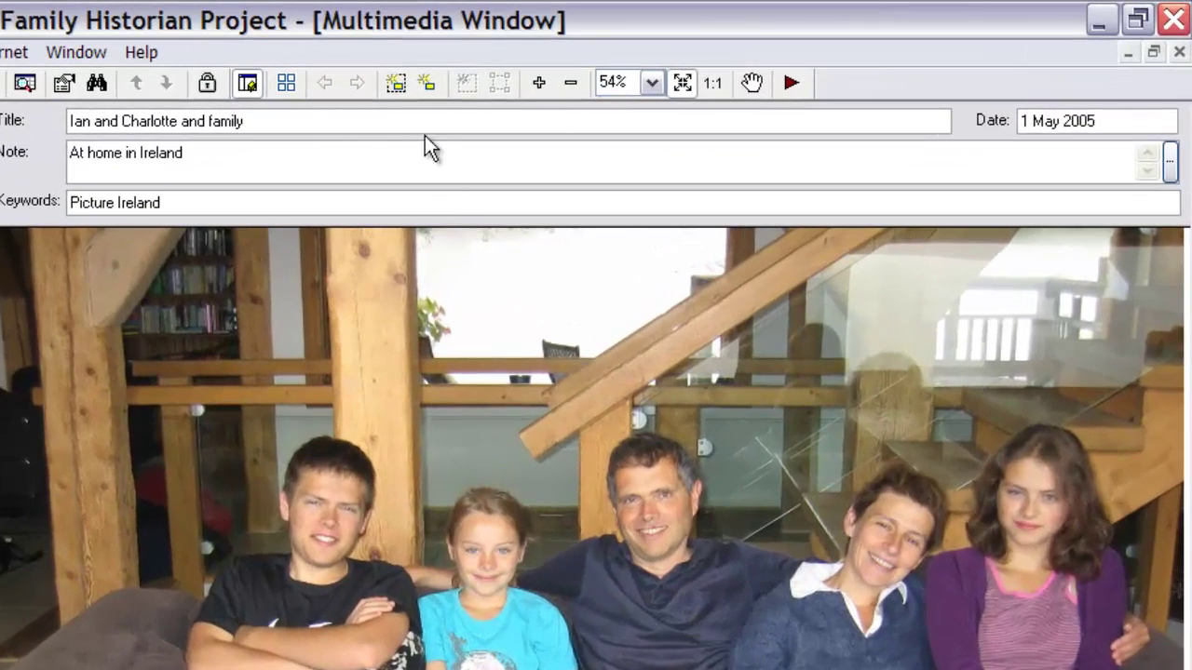
left_click(398, 89)
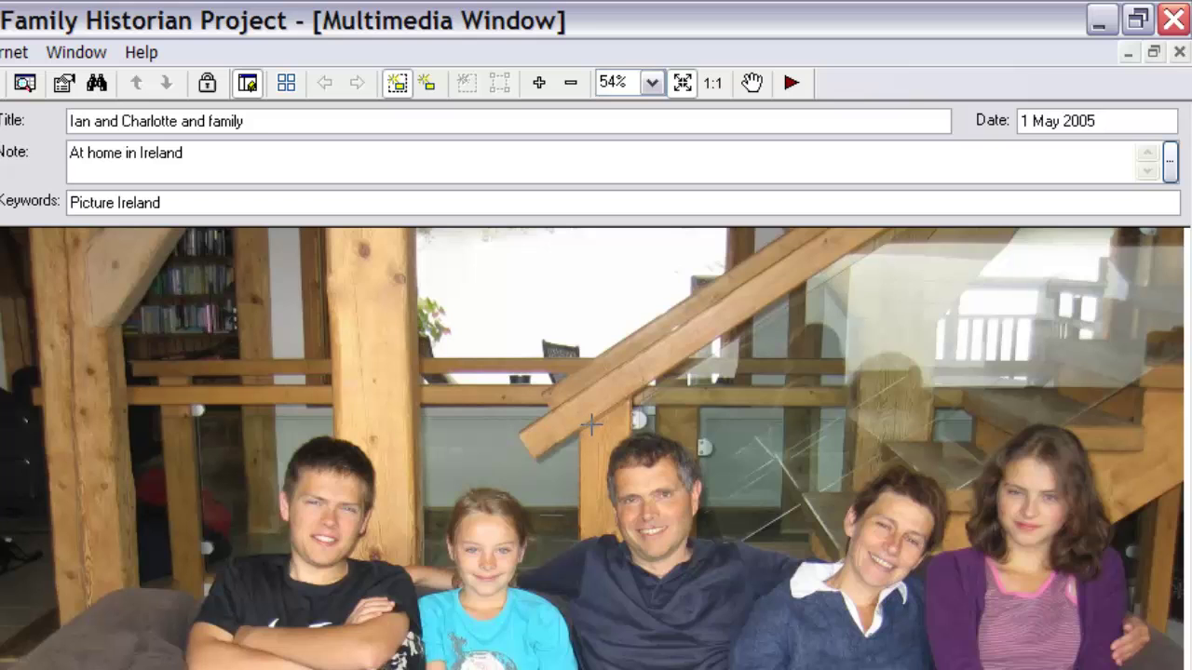
left_click_drag(594, 428, 717, 584)
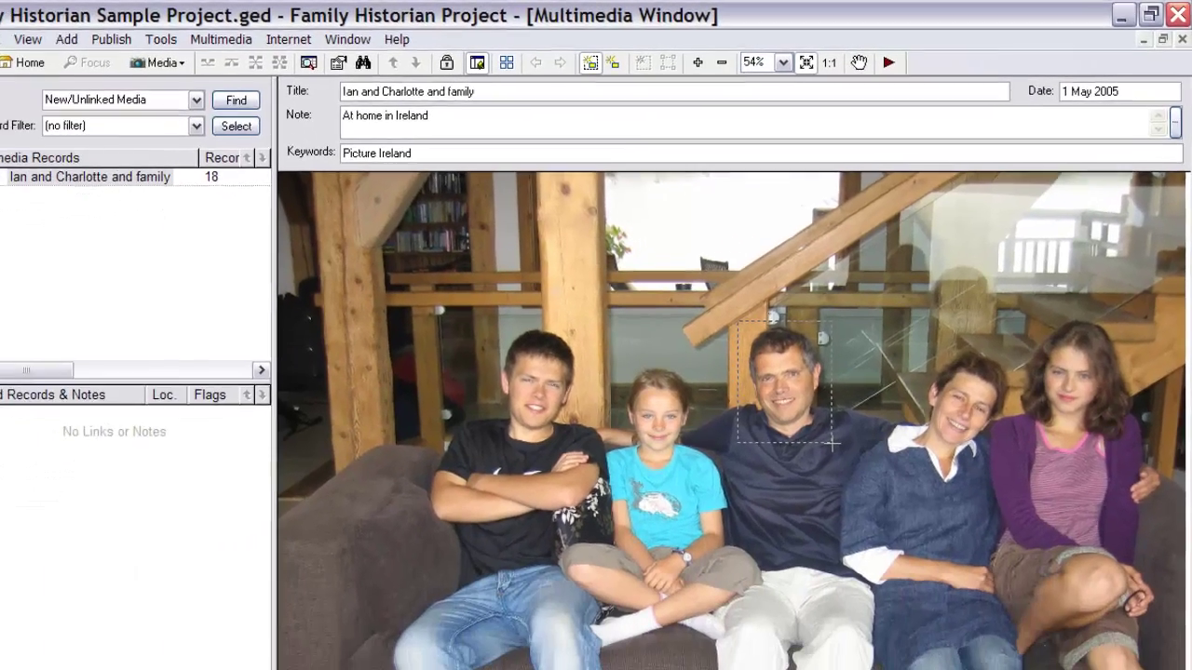
left_click_drag(831, 444, 832, 444)
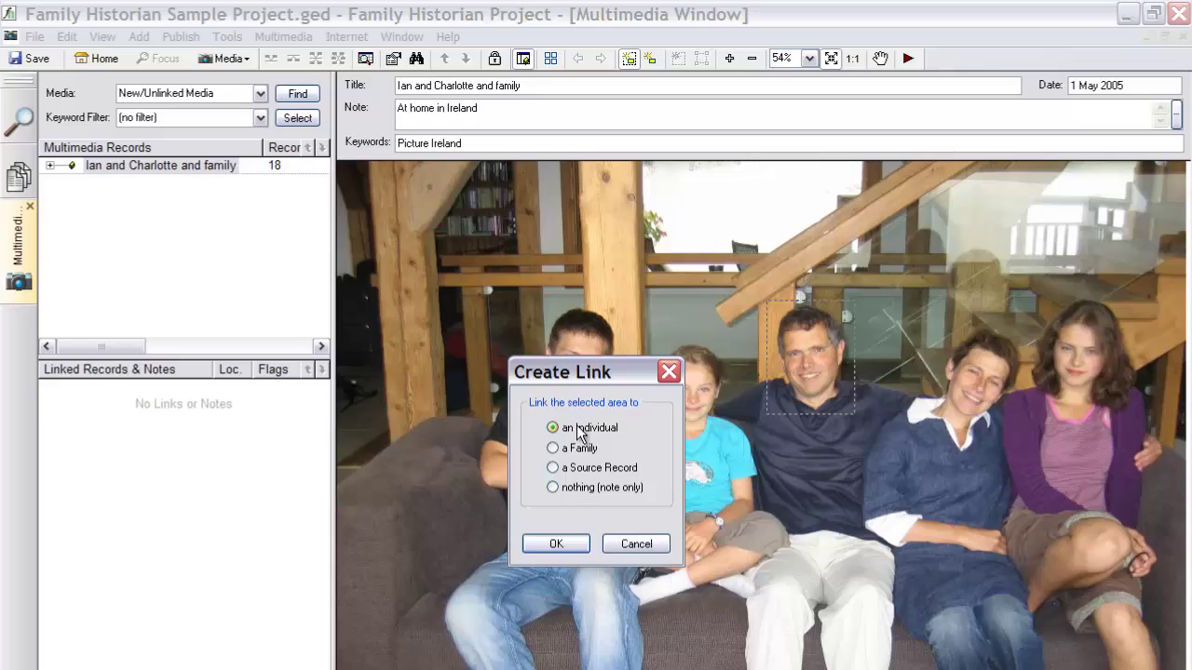
left_click_drag(585, 386, 588, 357)
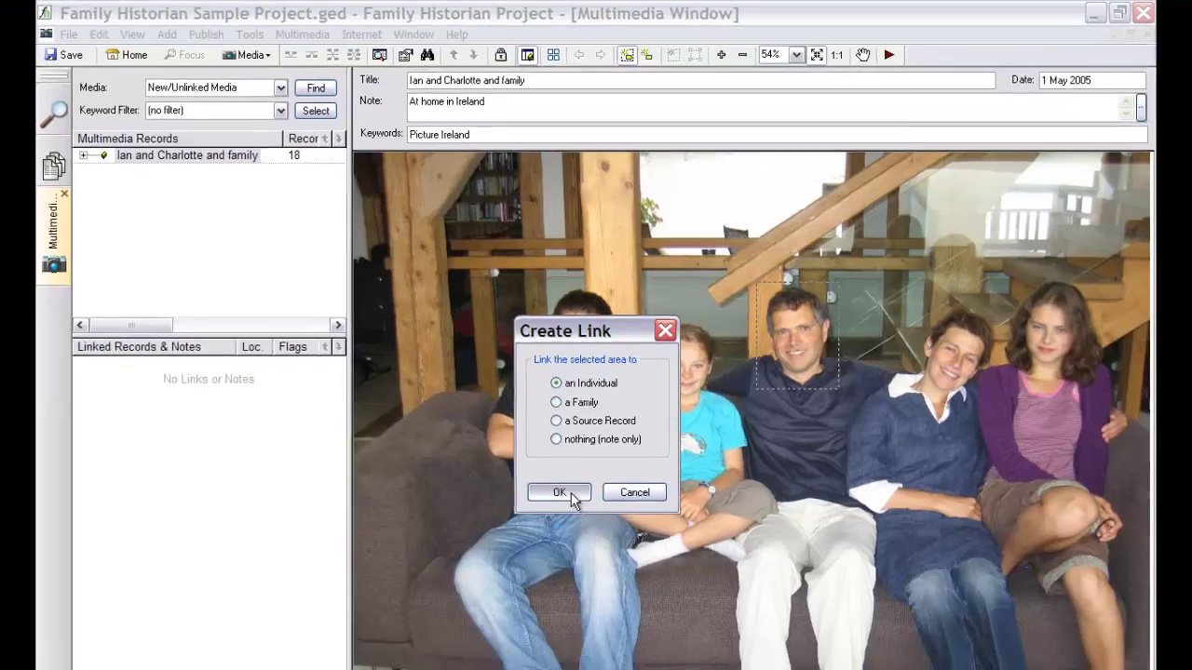
left_click(570, 495)
scroll(503, 510, "down", 3)
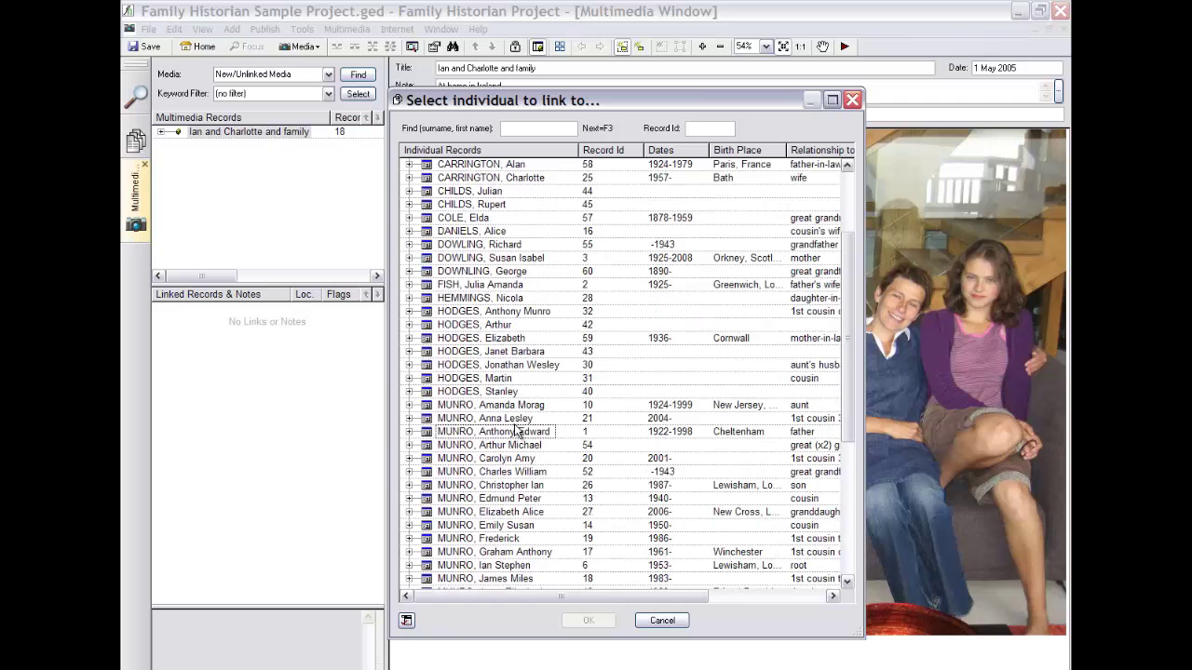
scroll(522, 436, "down", 1)
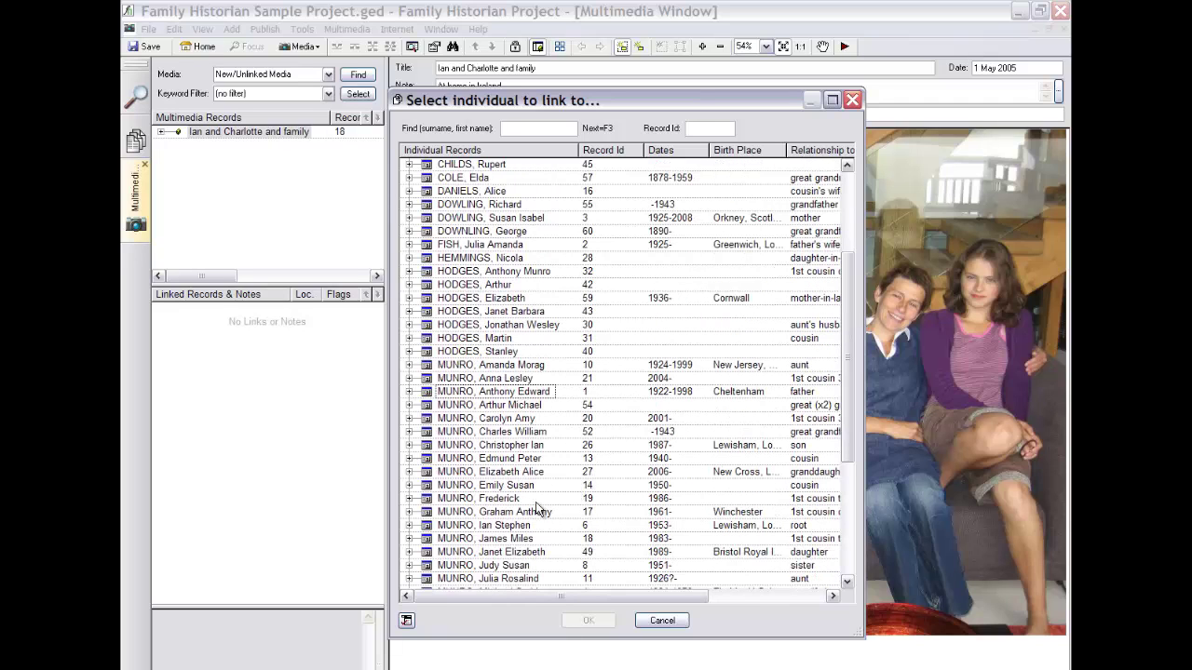
left_click(507, 525)
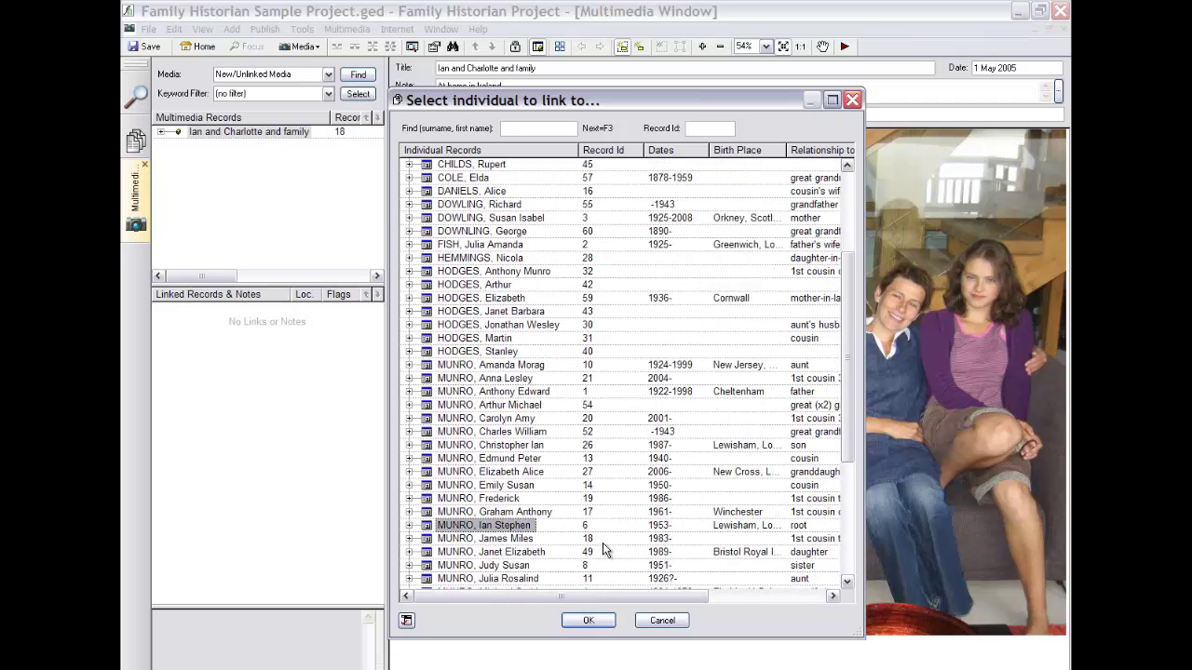
left_click(589, 620)
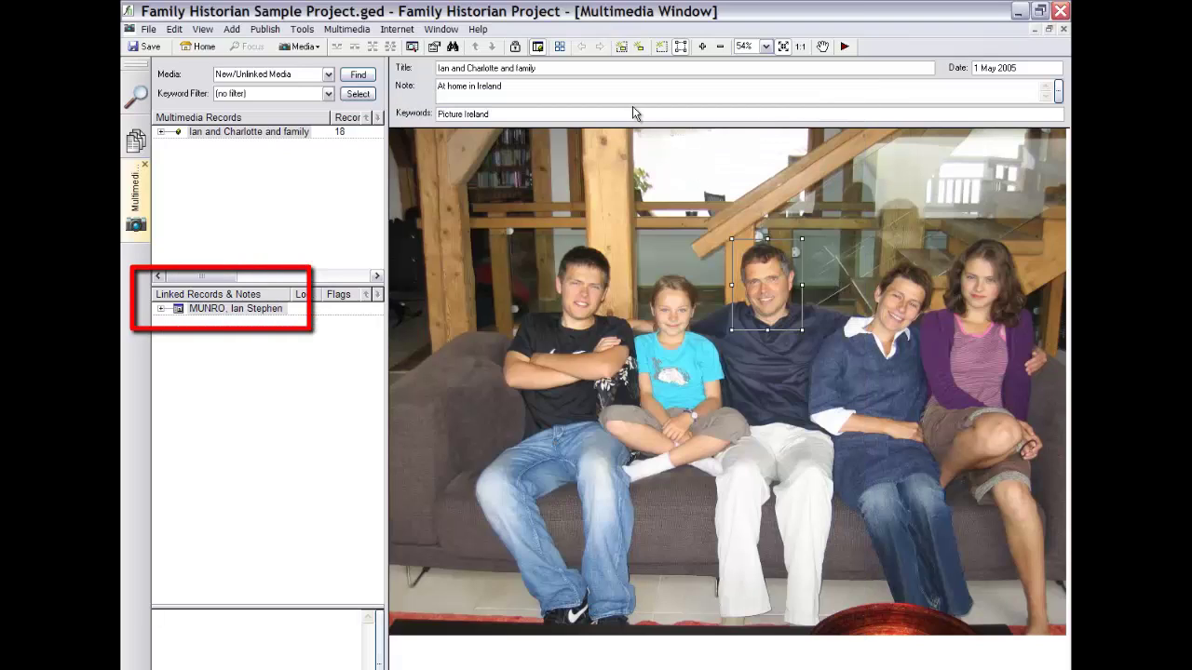
left_click(621, 47)
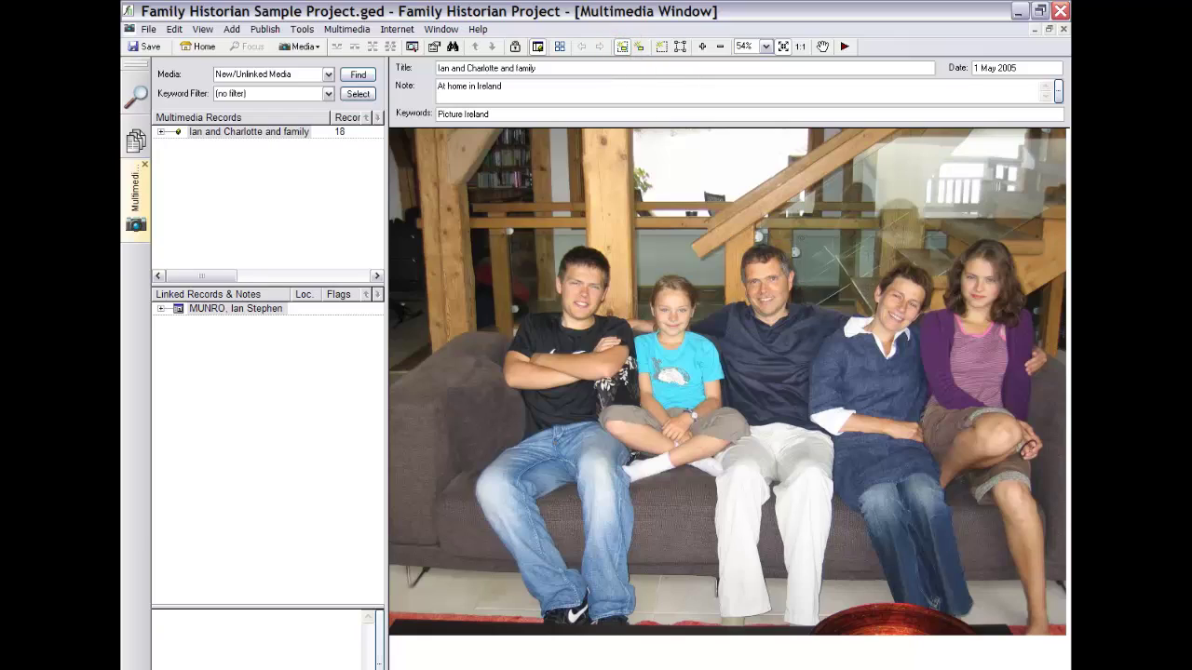
left_click_drag(918, 333, 934, 354)
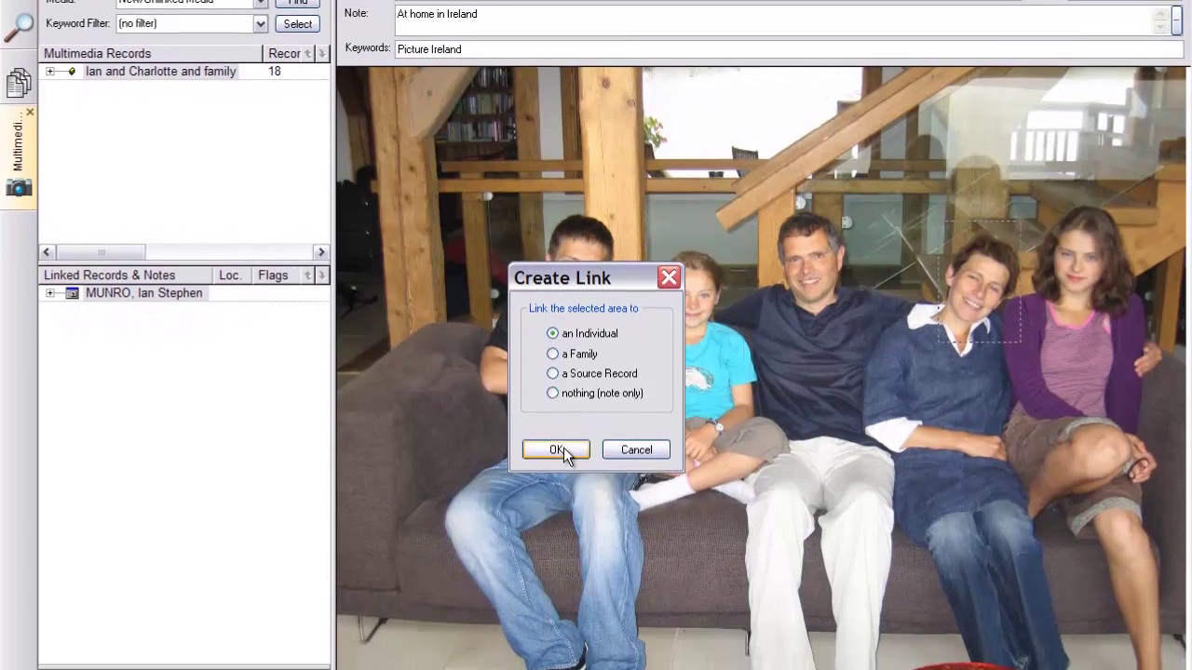
left_click(556, 544)
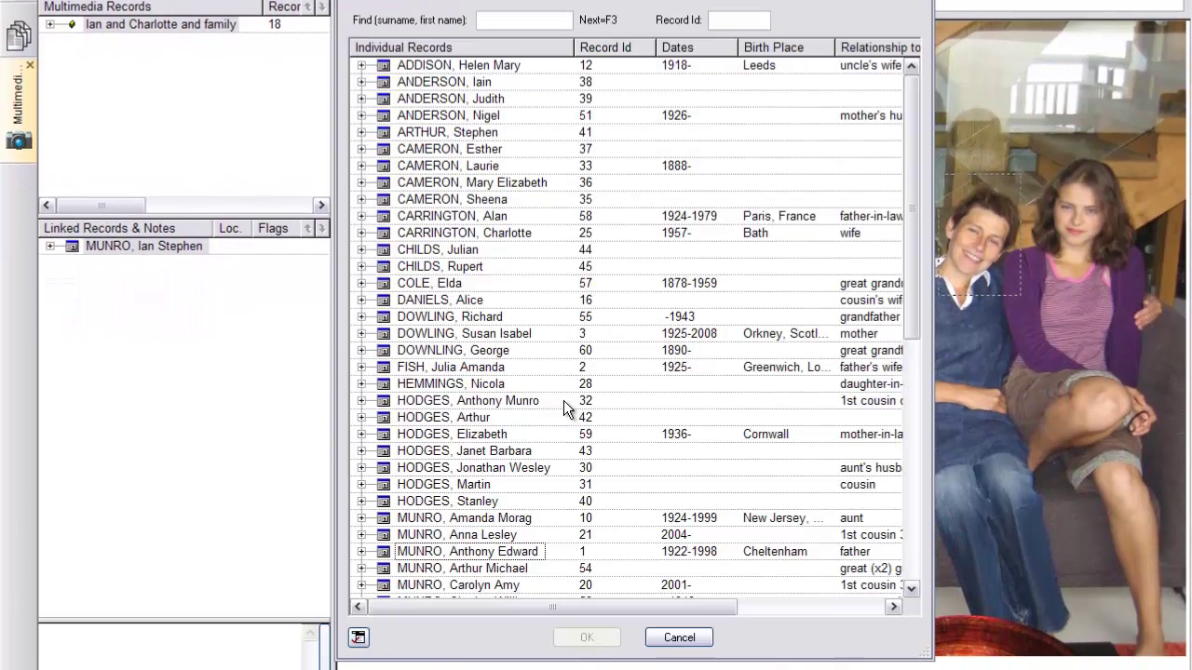
left_click(439, 235)
left_click(587, 637)
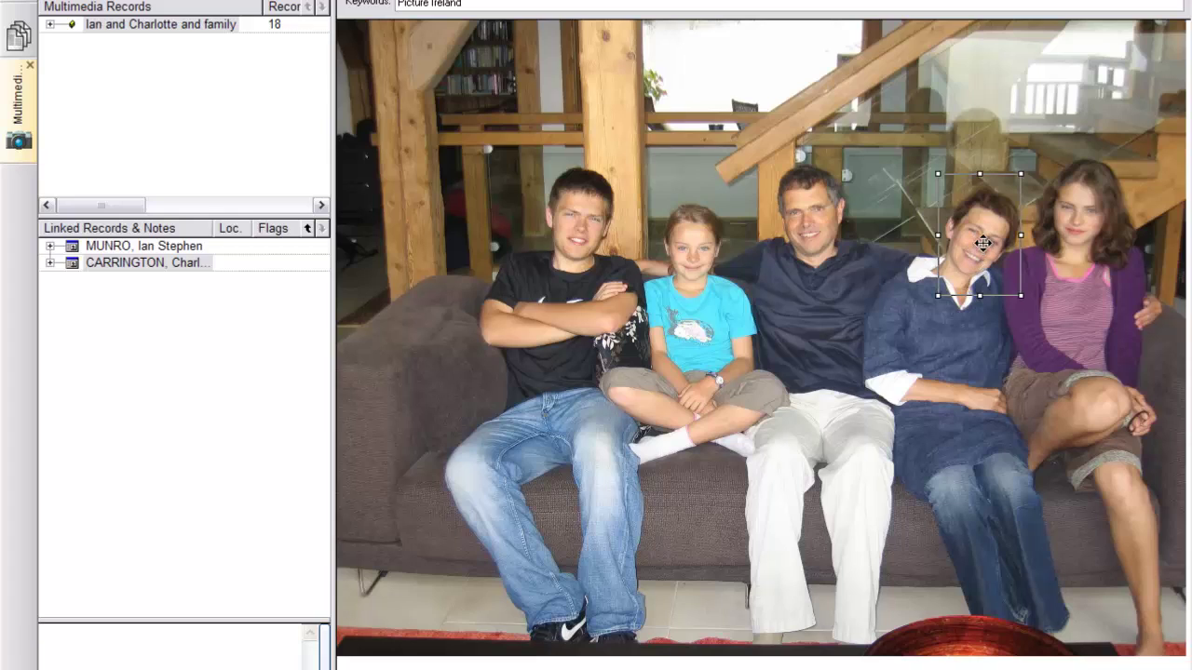
- Move Charlotte's face frame down and shrink it to fit her face
left_click_drag(980, 233, 981, 241)
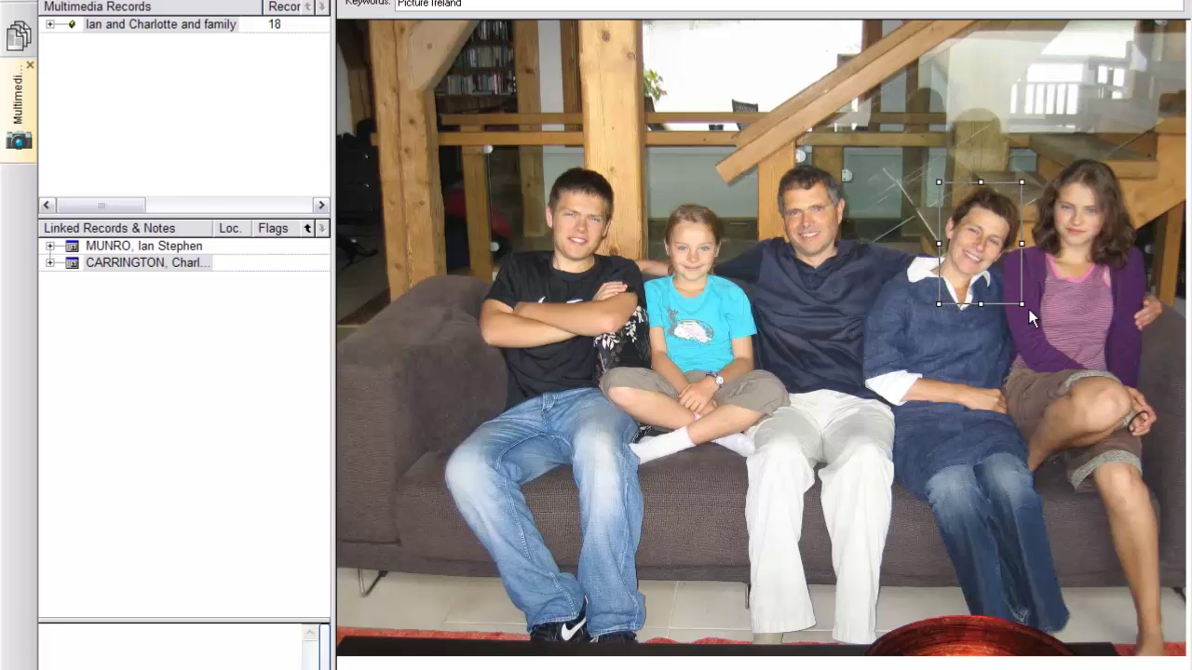
left_click_drag(1021, 304, 981, 259)
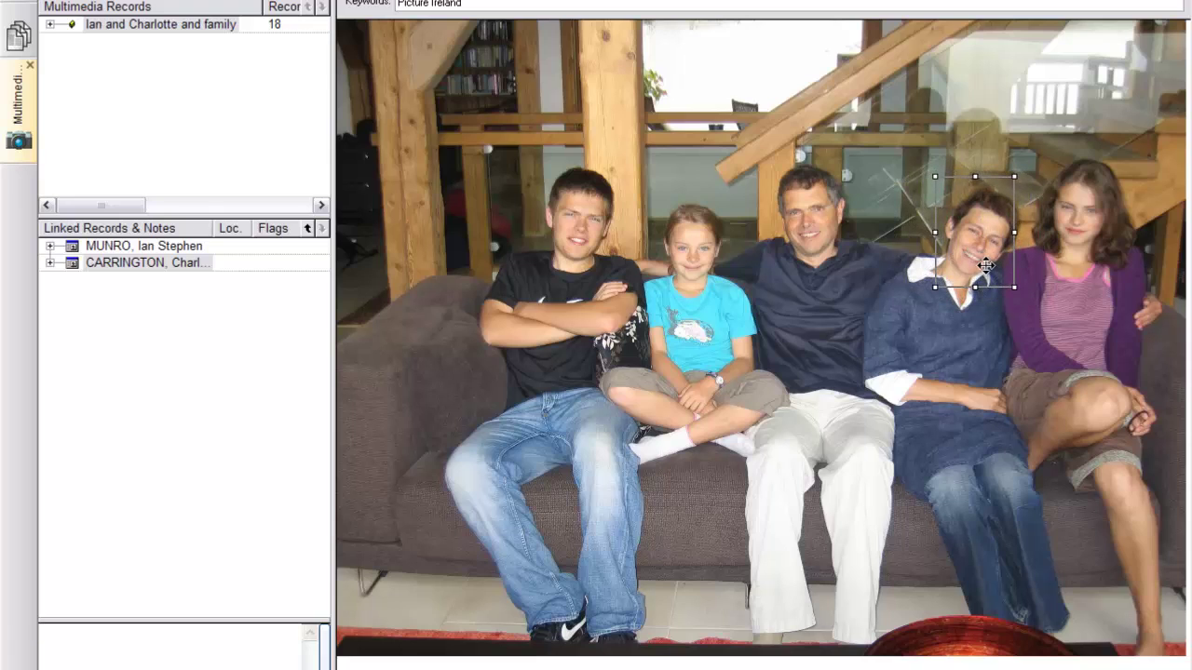
left_click(881, 234)
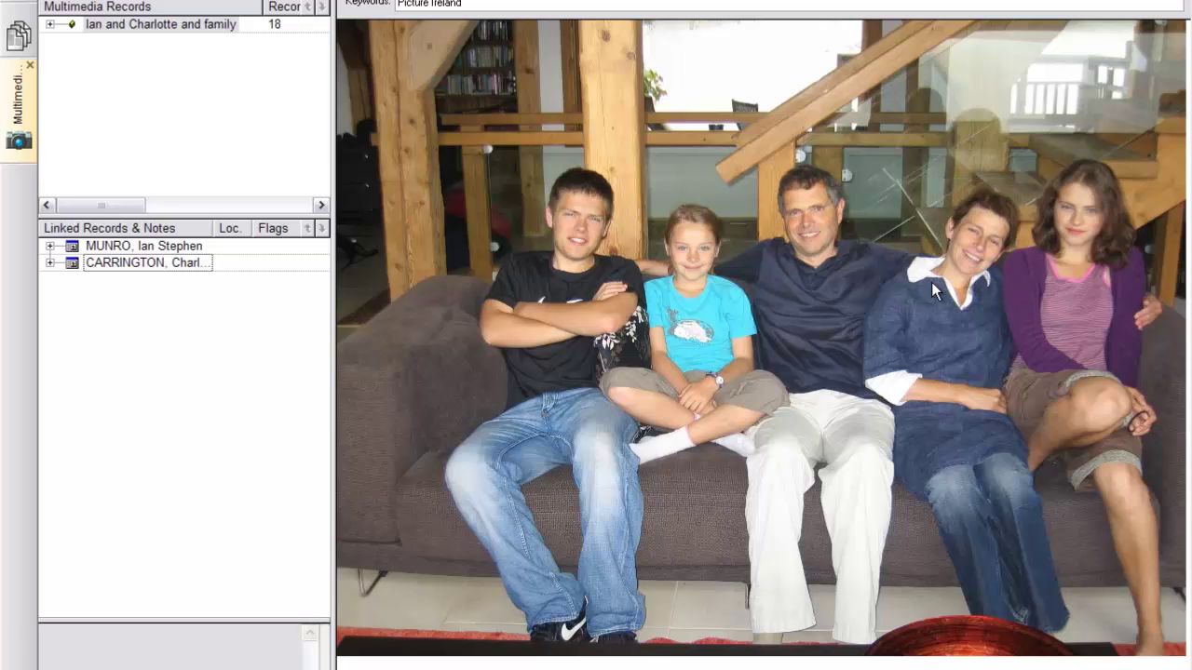
left_click(980, 269)
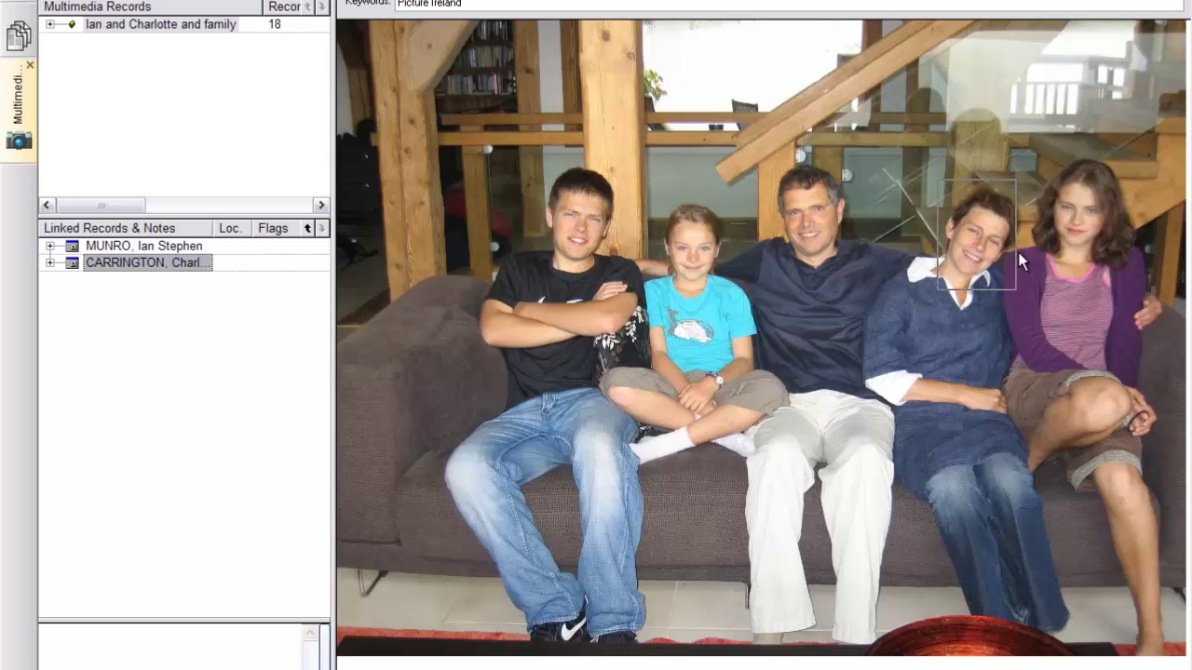
- Reposition Ian's face frame around his face, then deselect it
left_click(799, 210)
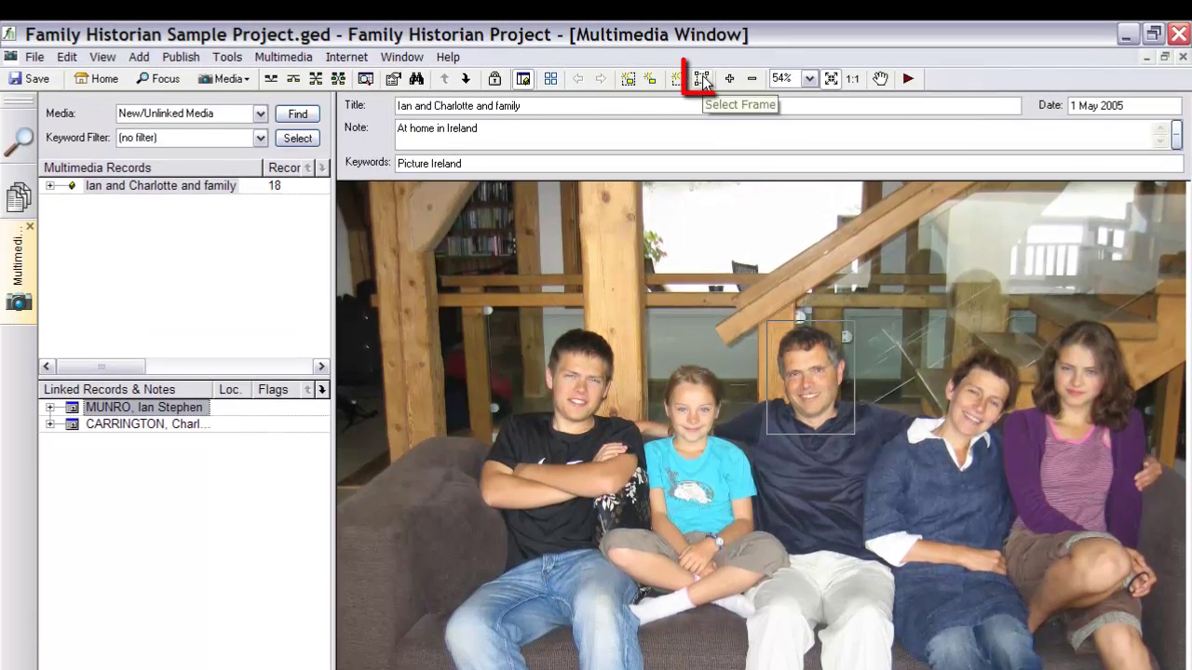
left_click(703, 82)
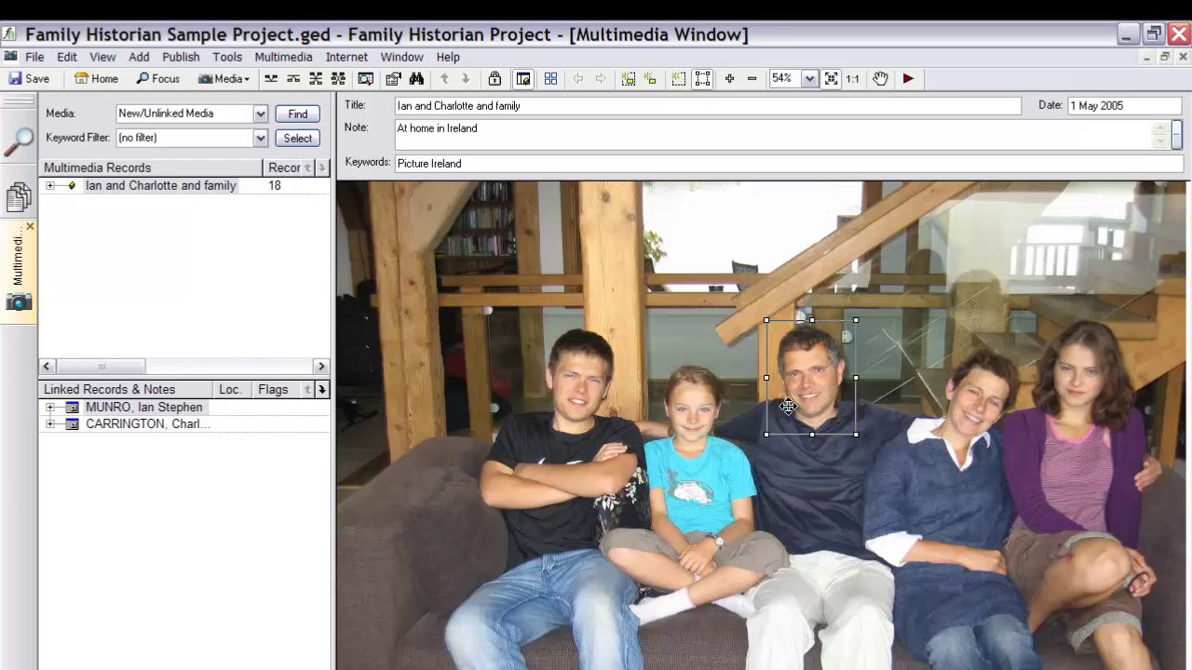
left_click_drag(778, 412, 806, 403)
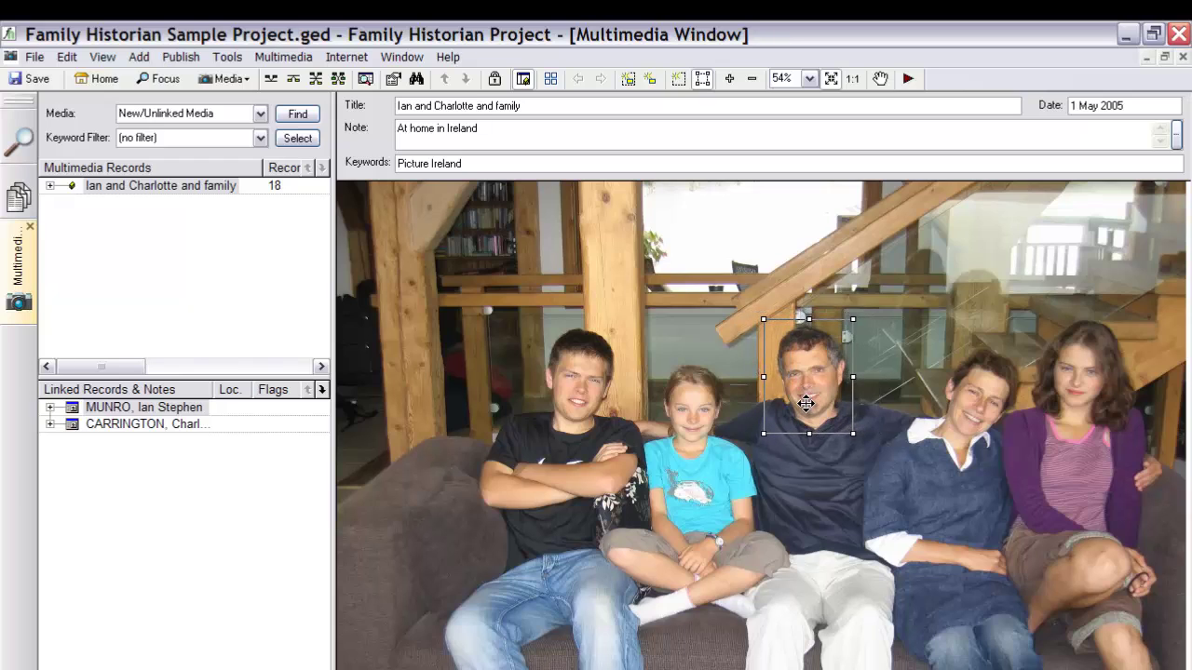
left_click(856, 273)
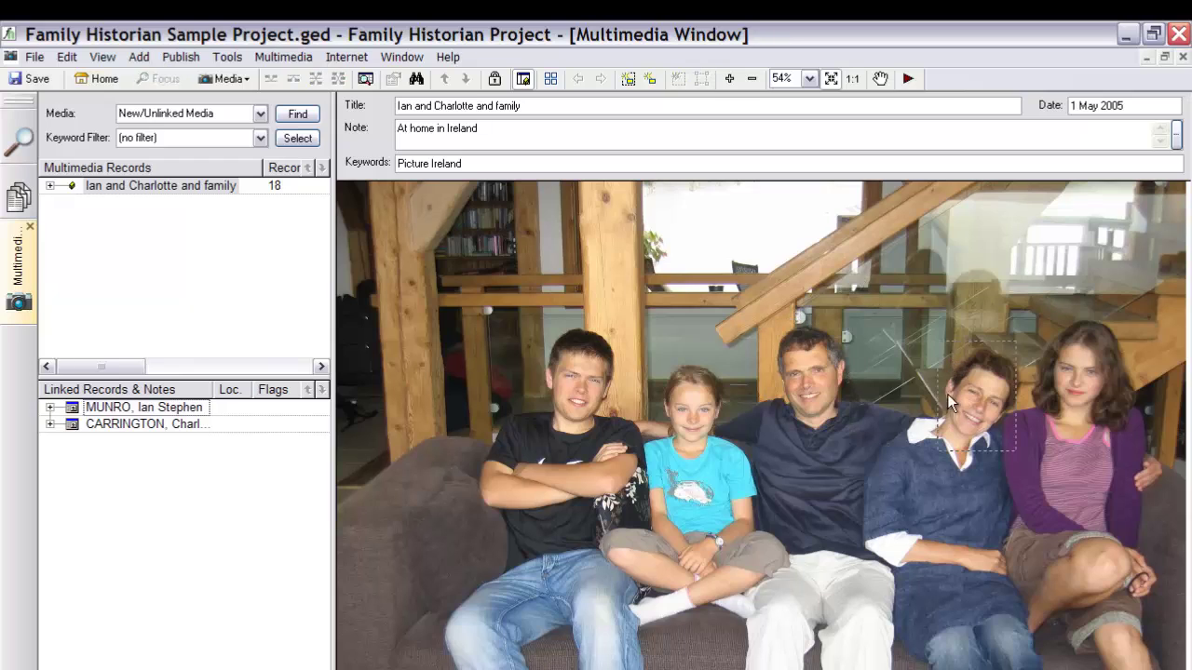
left_click(631, 81)
left_click_drag(1043, 321, 1124, 412)
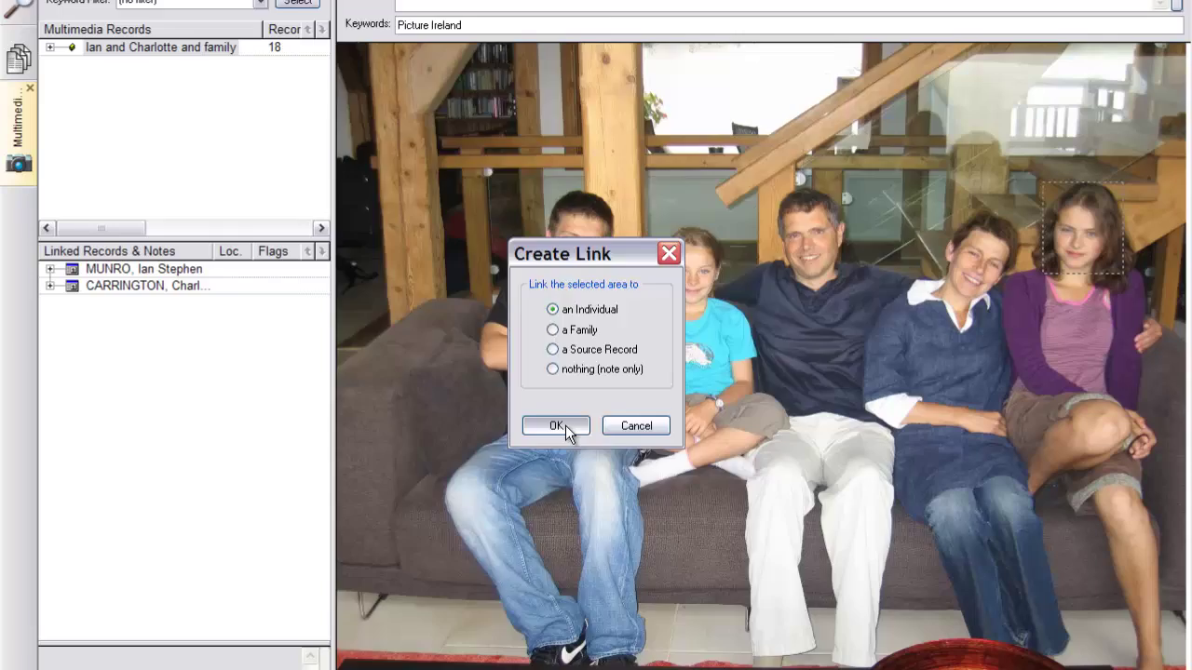
left_click(556, 564)
scroll(510, 454, "down", 4)
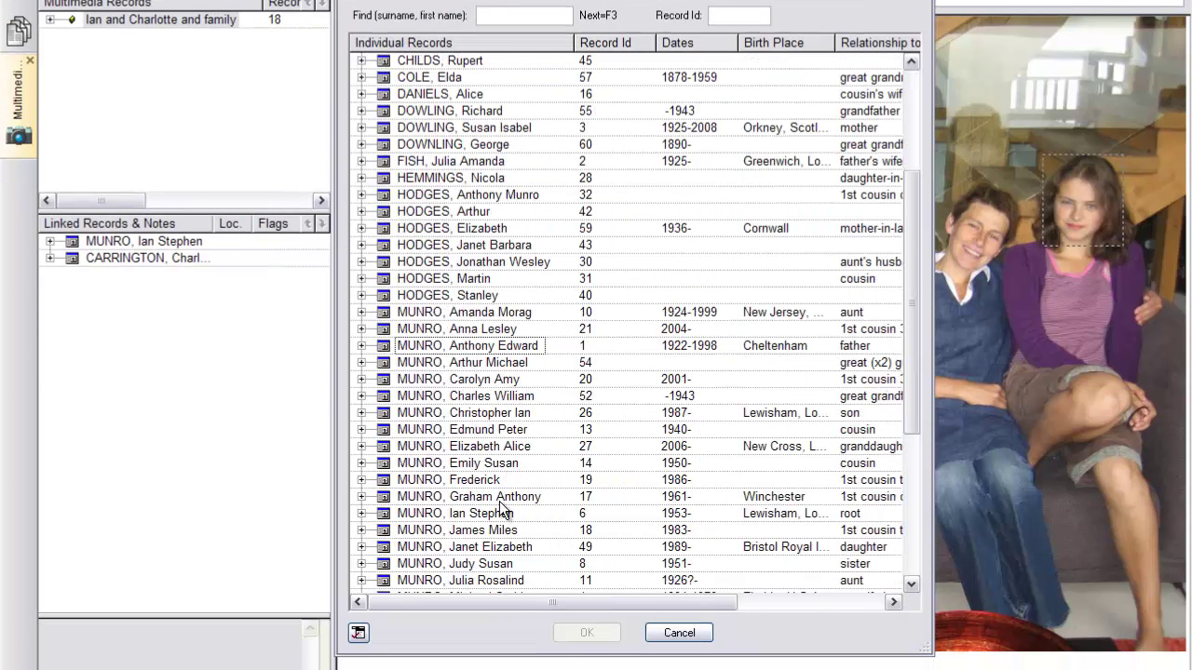
scroll(498, 475, "down", 1)
left_click(480, 498)
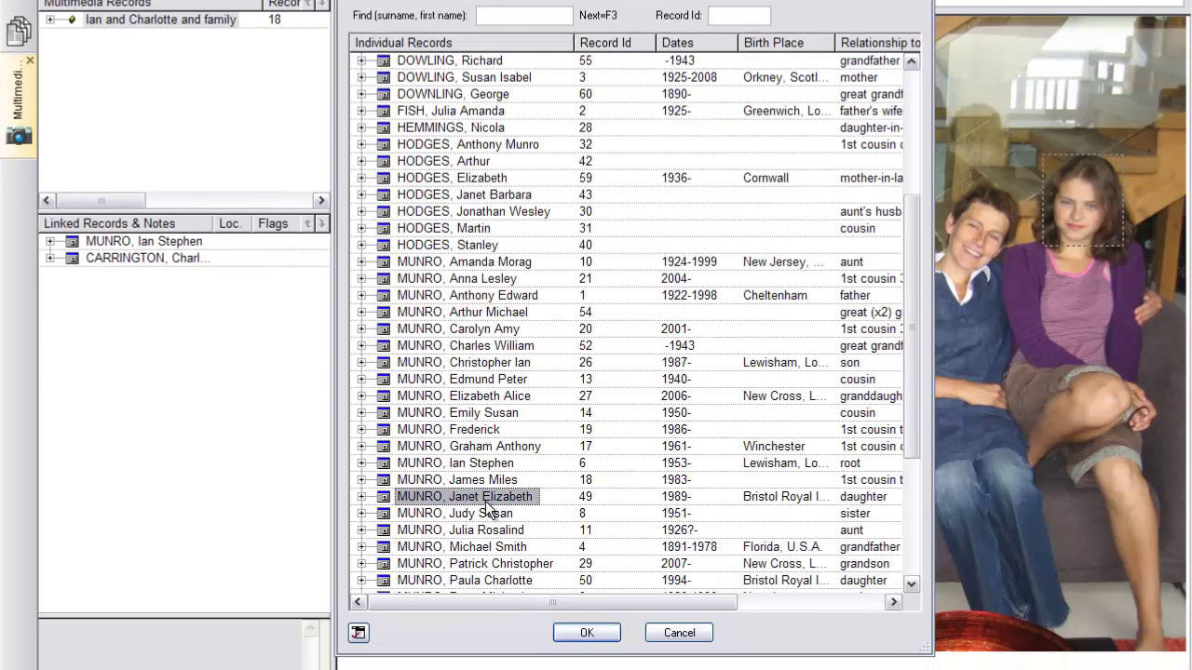
left_click(586, 633)
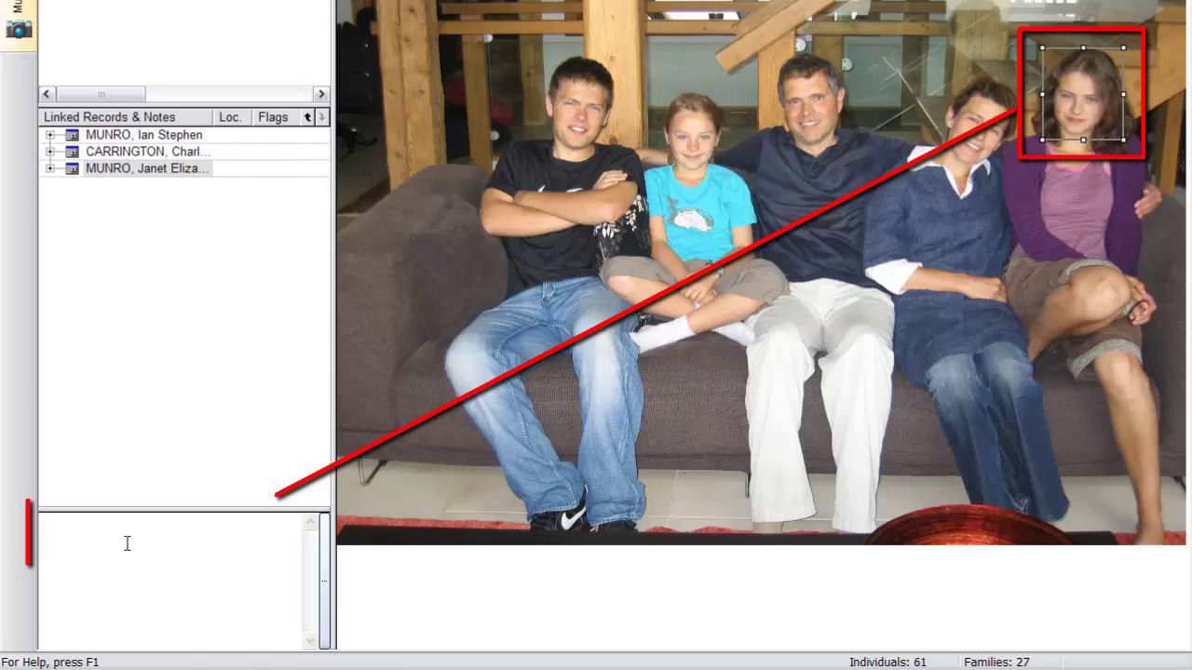
left_click(123, 540)
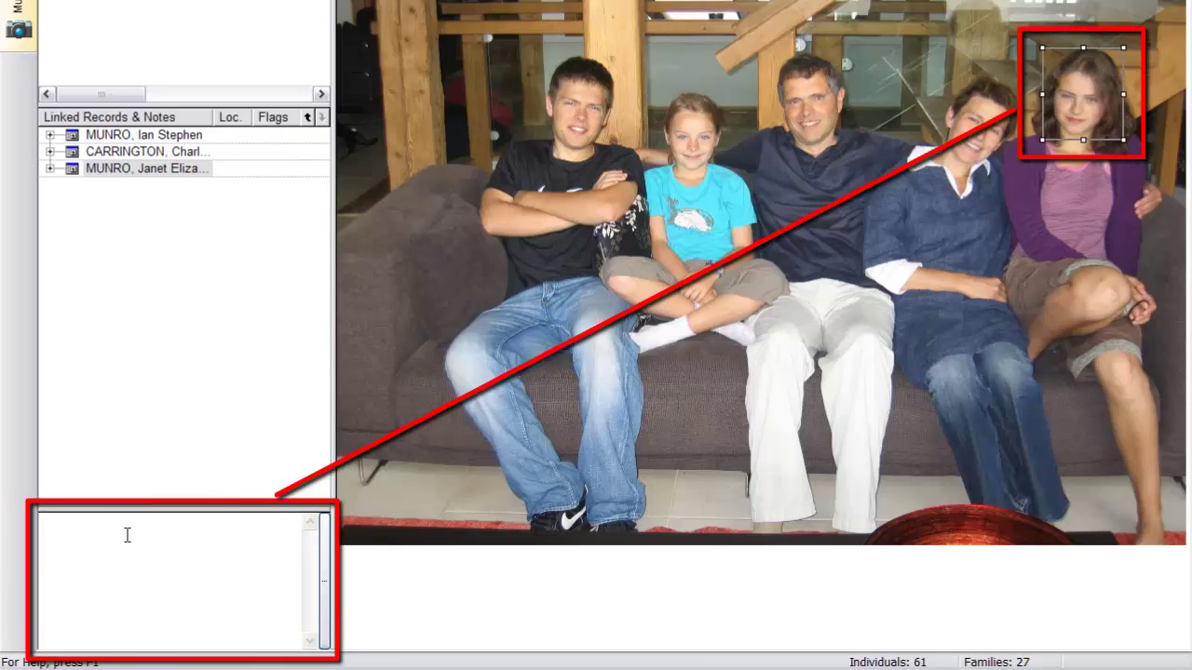
type("Janet was very")
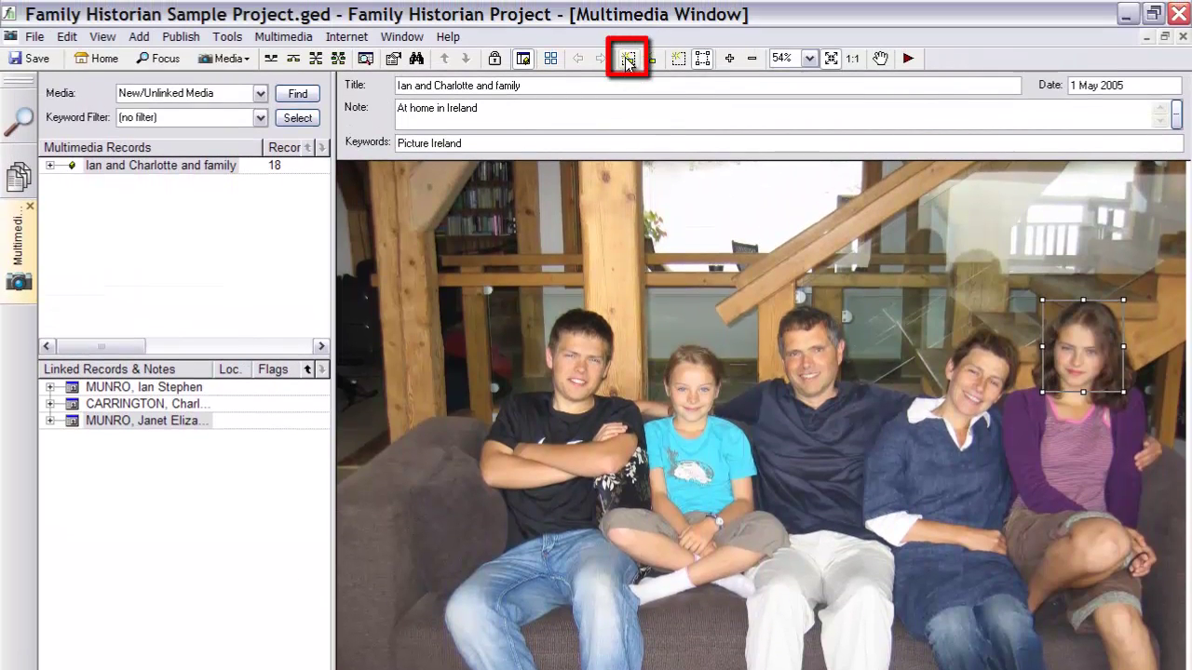
left_click(629, 58)
left_click_drag(537, 304, 615, 436)
left_click(556, 544)
scroll(515, 570, "down", 3)
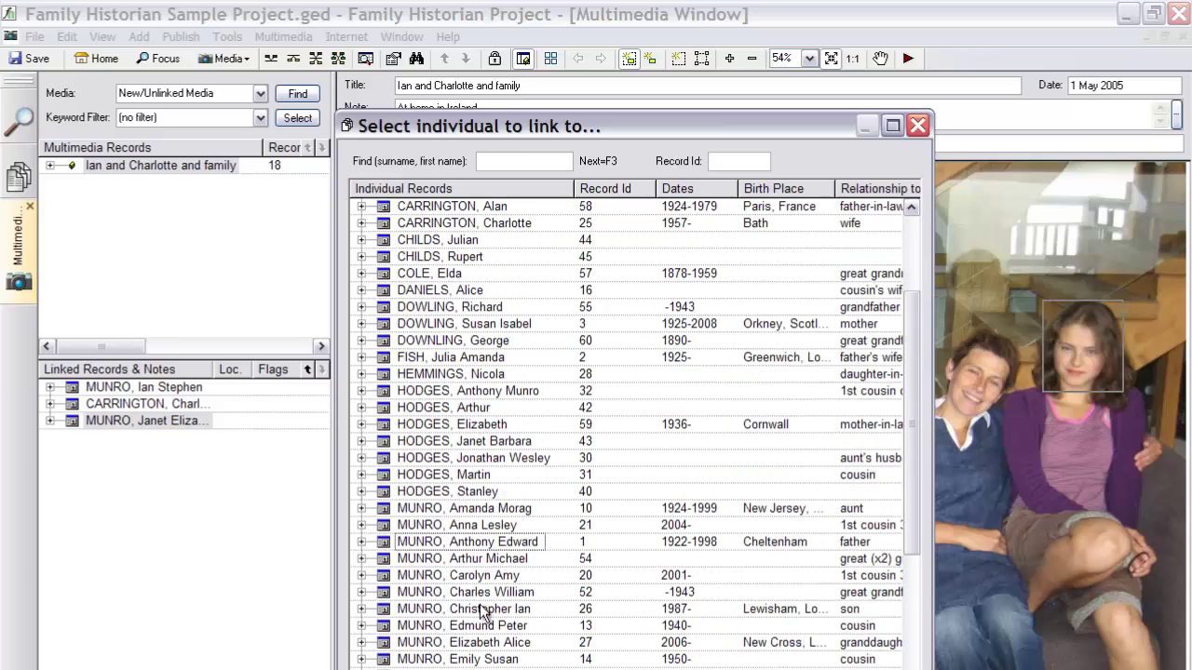
double_click(482, 610)
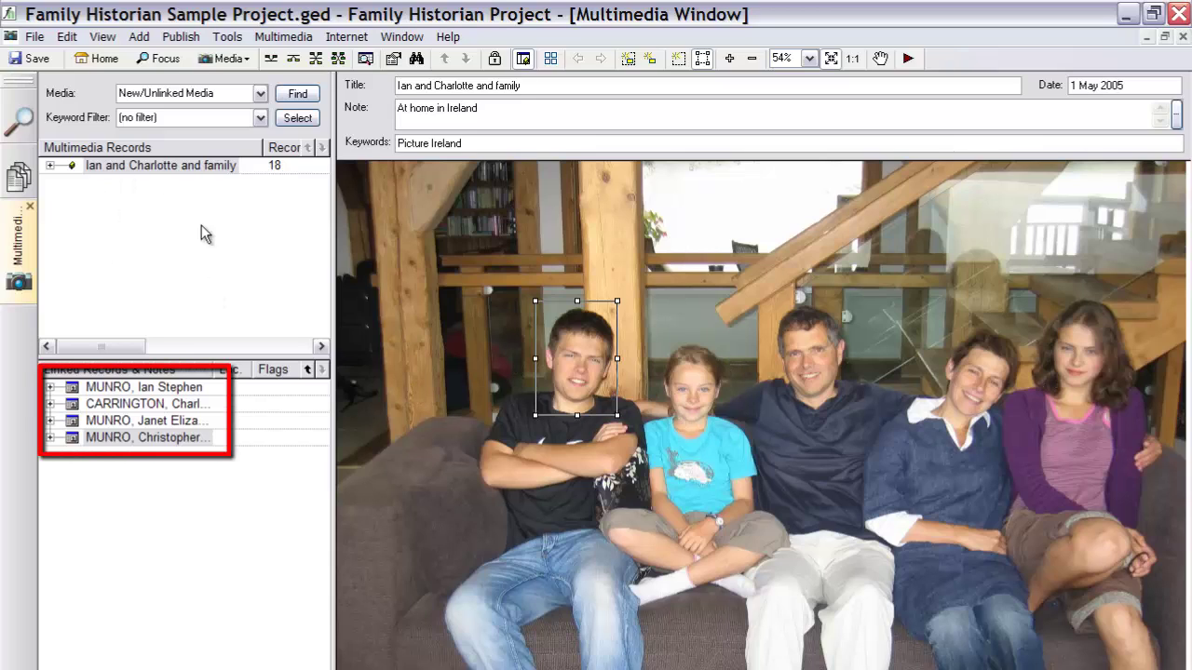
- View Ian Stephen MUNRO's family in the Focus Window, focusing briefly on Christopher and returning
left_click(21, 119)
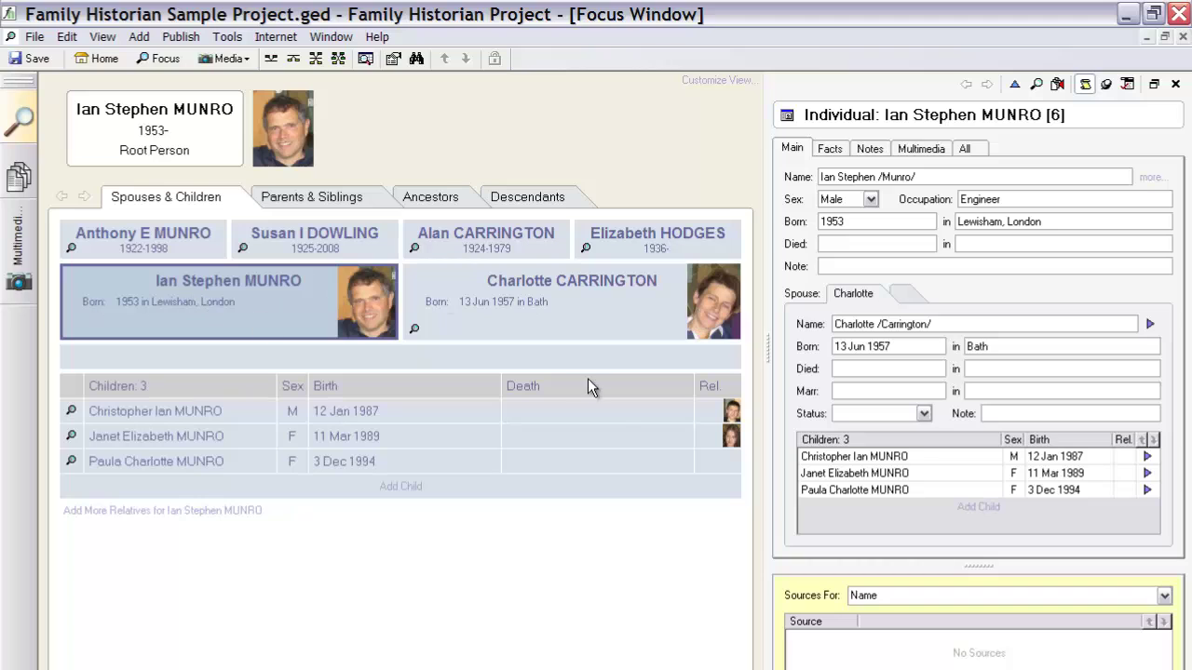
left_click(72, 413)
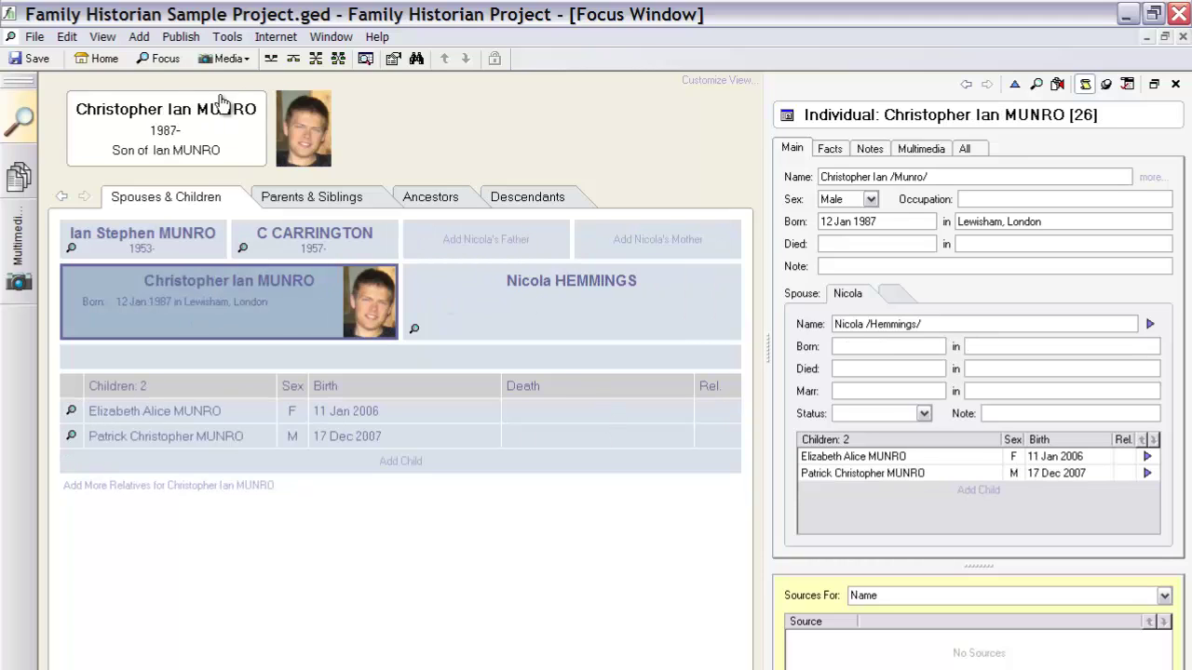
left_click(61, 199)
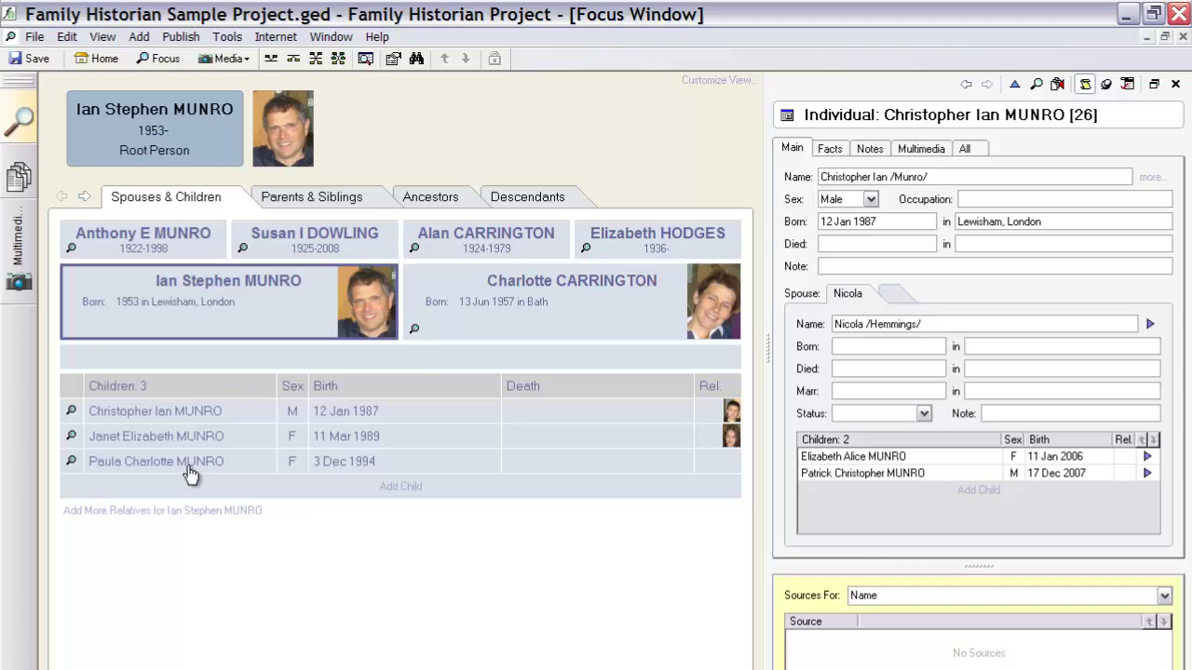
left_click(139, 37)
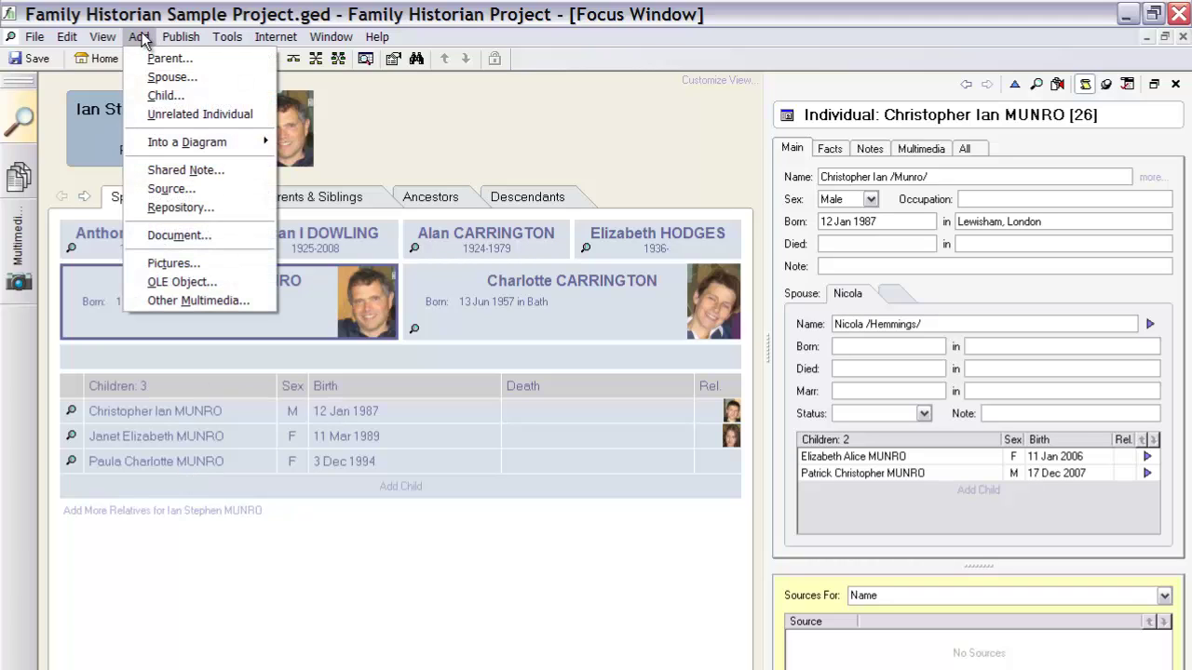
left_click(214, 461)
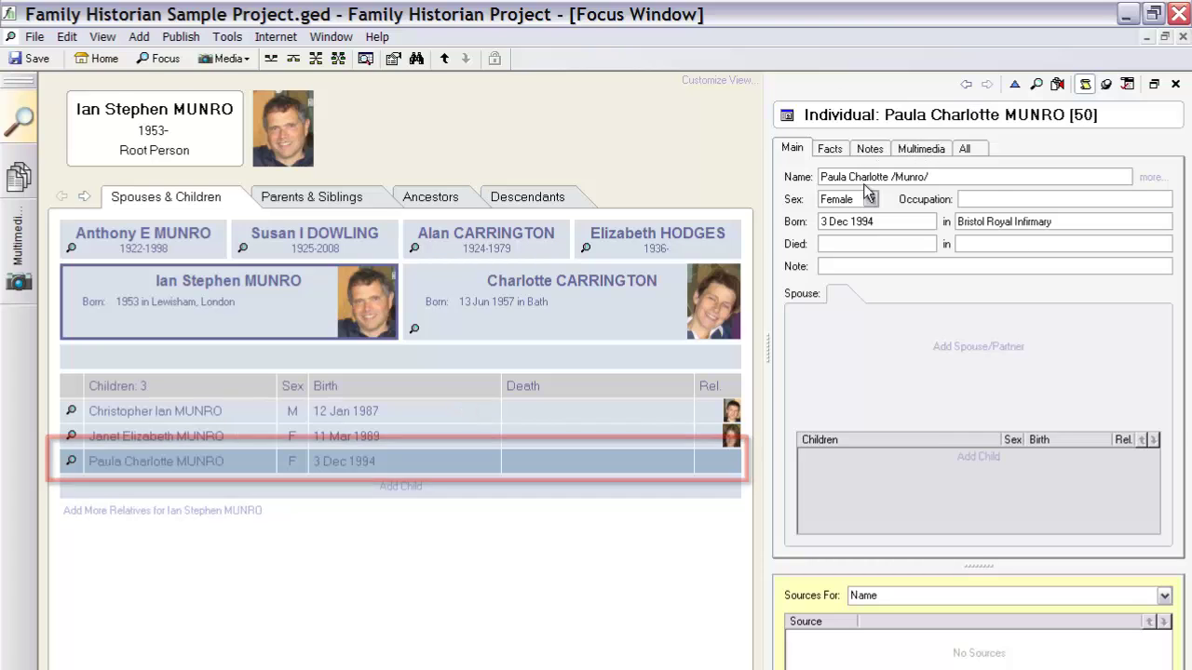
left_click(922, 151)
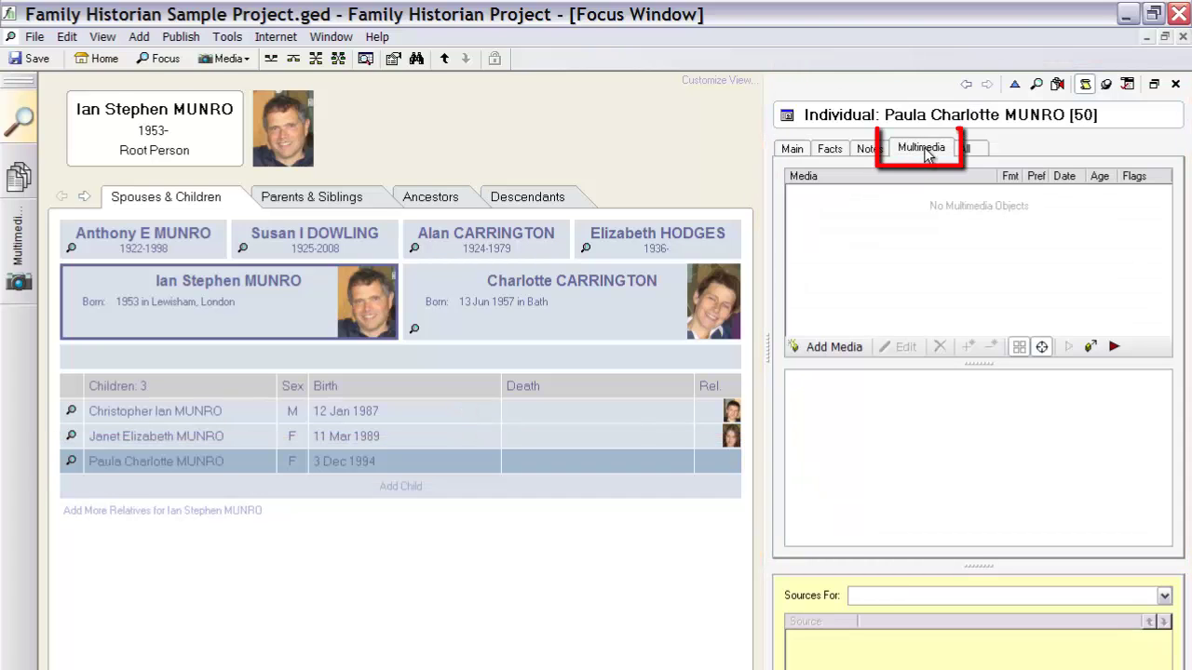
left_click(835, 348)
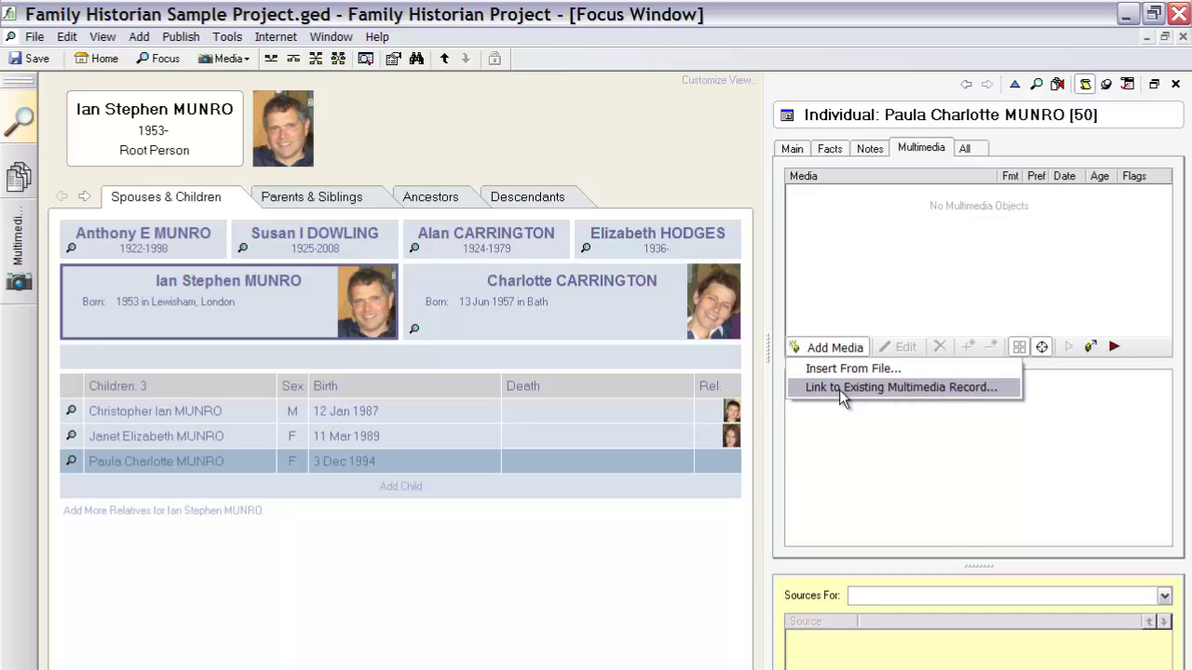
left_click(929, 386)
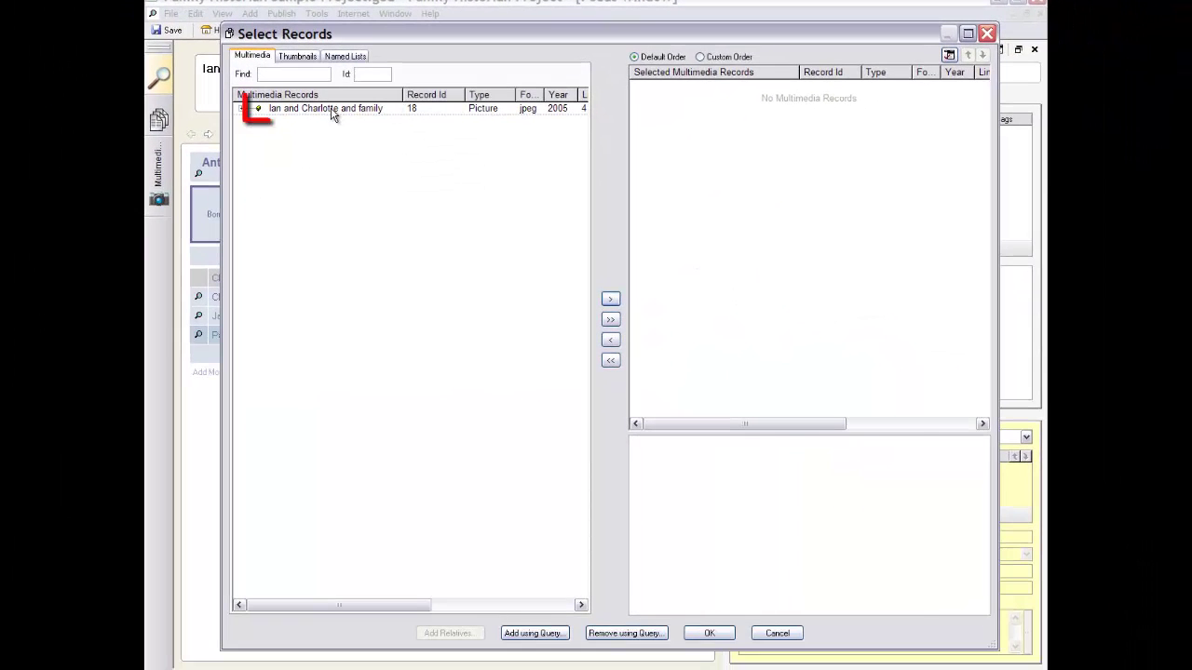
left_click(333, 111)
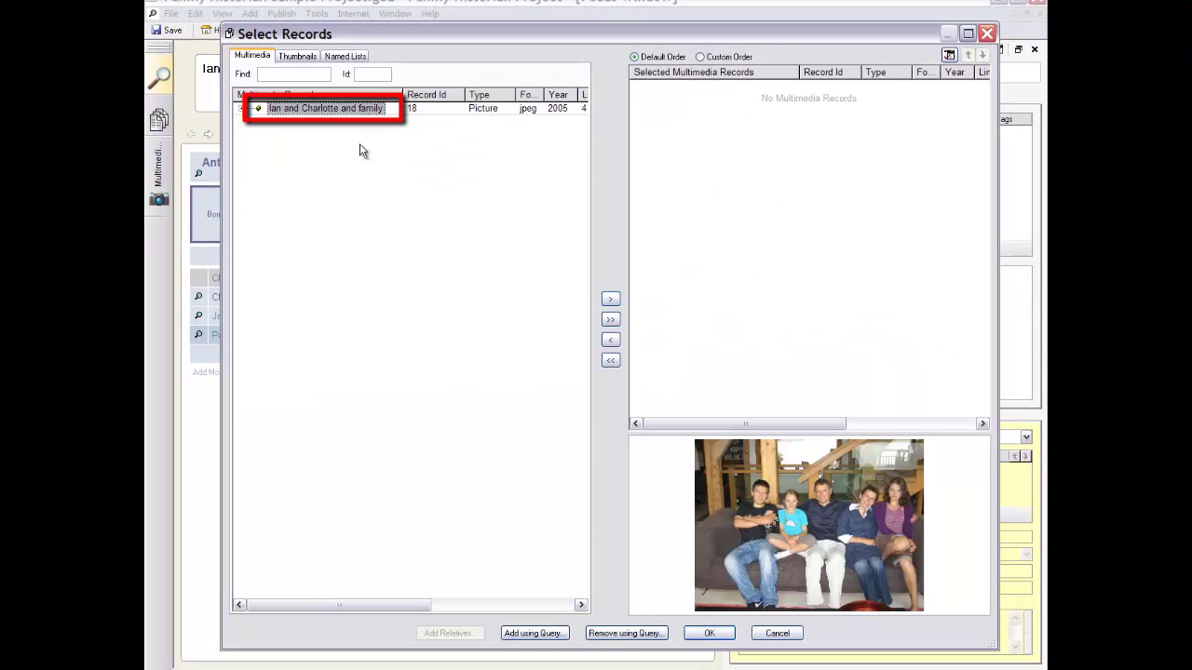
left_click(610, 300)
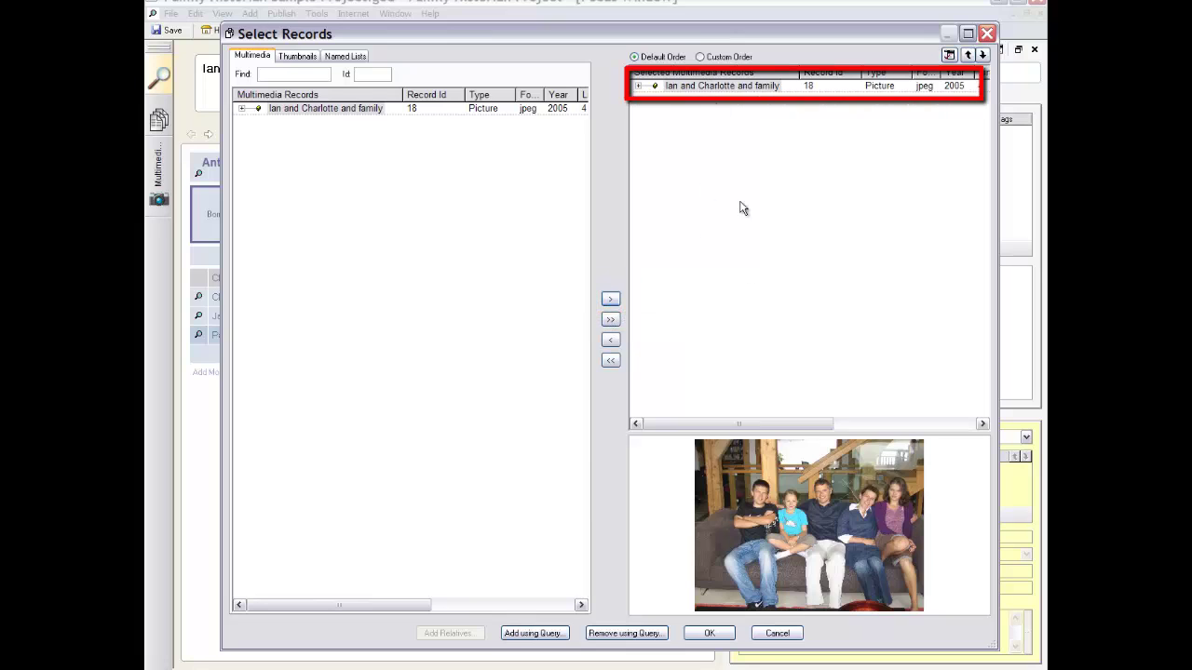
left_click(709, 634)
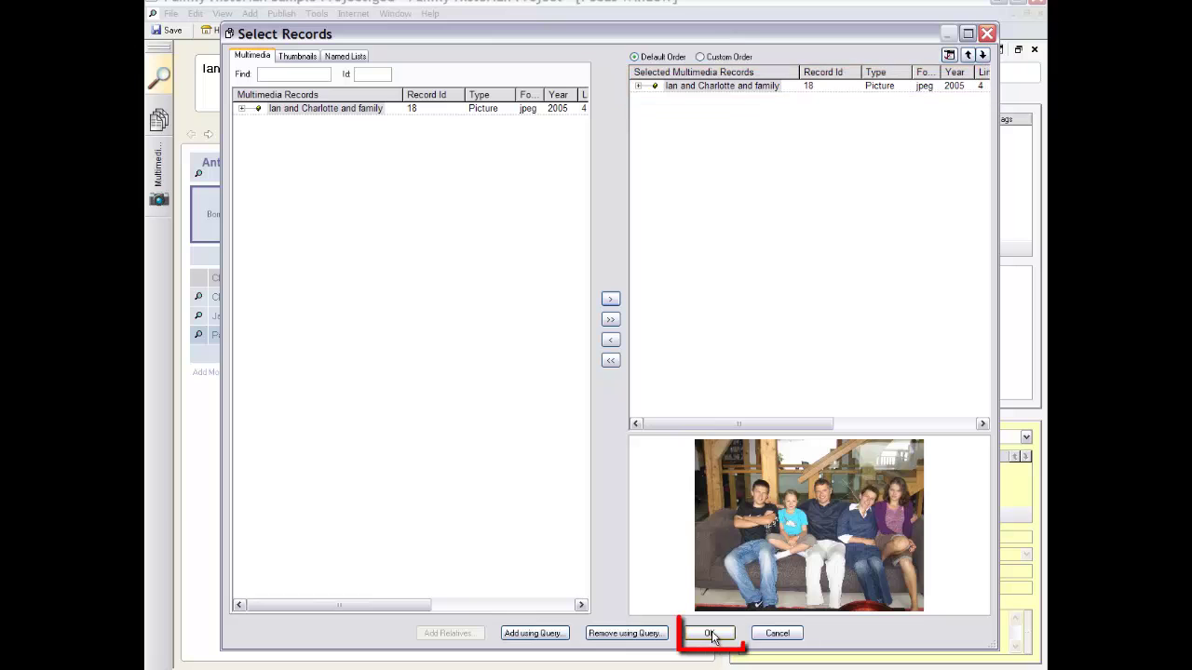
left_click(711, 634)
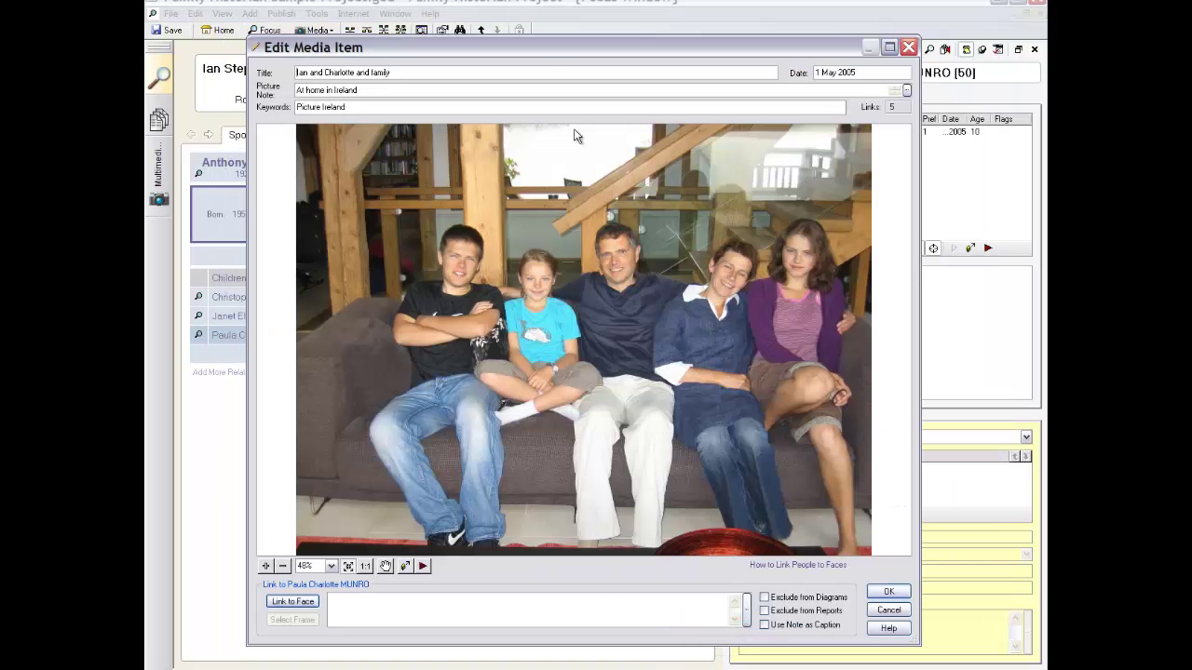
- Mark the youngest girl's face on the photo and save the face link
left_click_drag(546, 54, 540, 39)
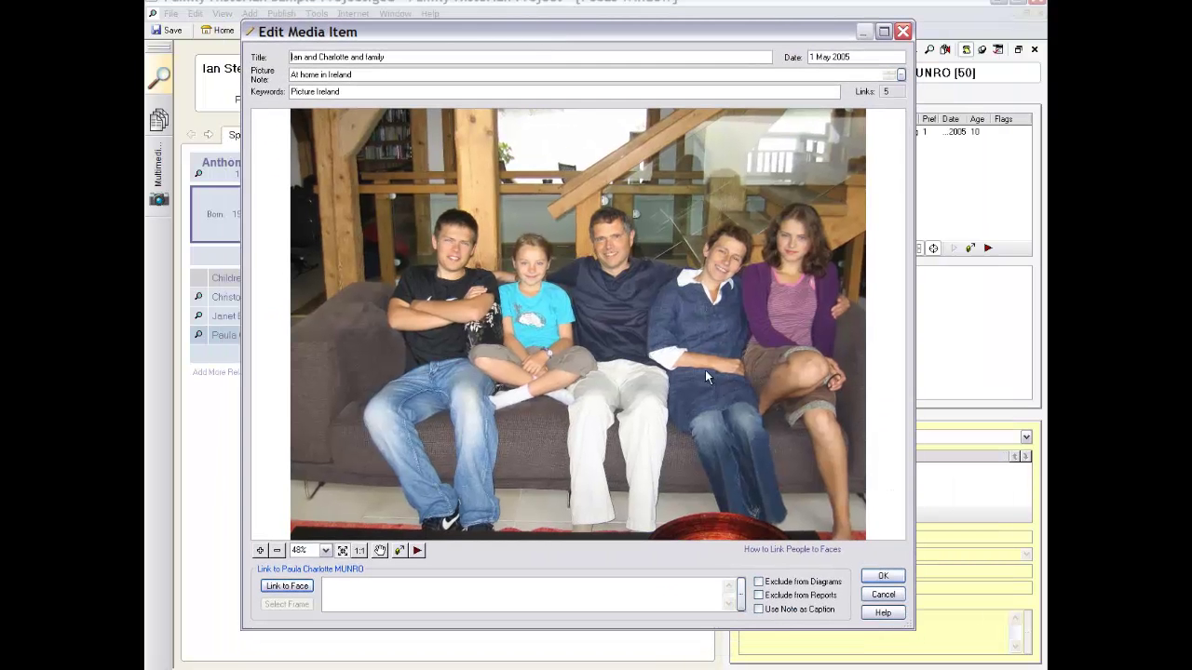
left_click(280, 588)
left_click_drag(552, 293, 557, 293)
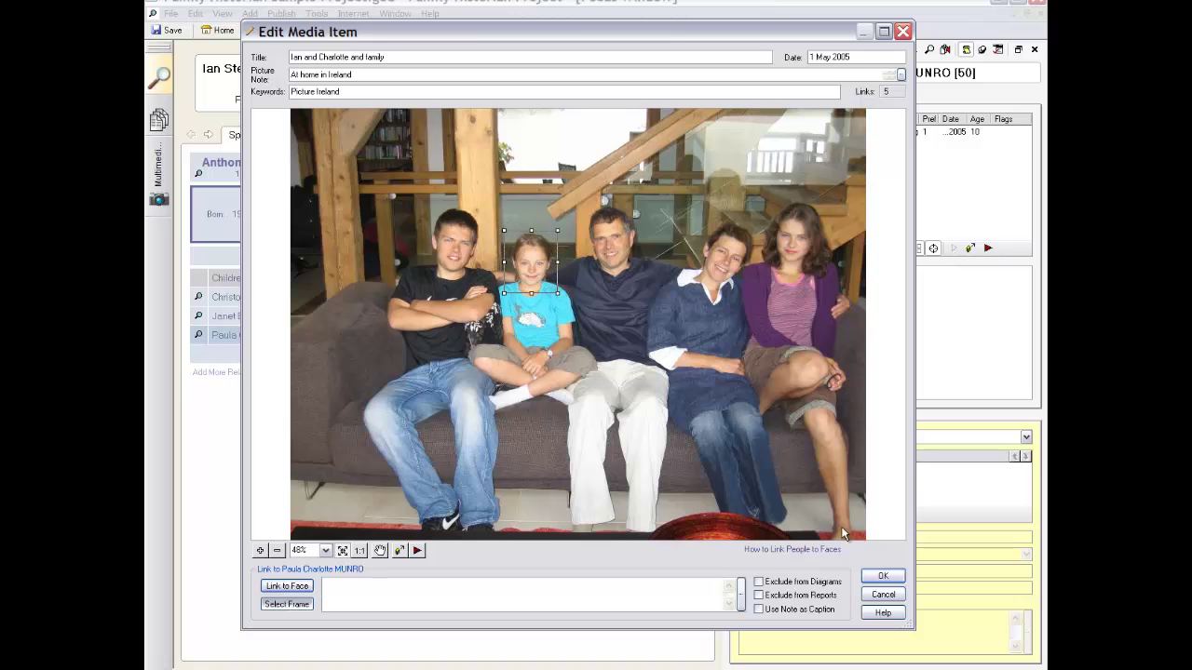
left_click(883, 578)
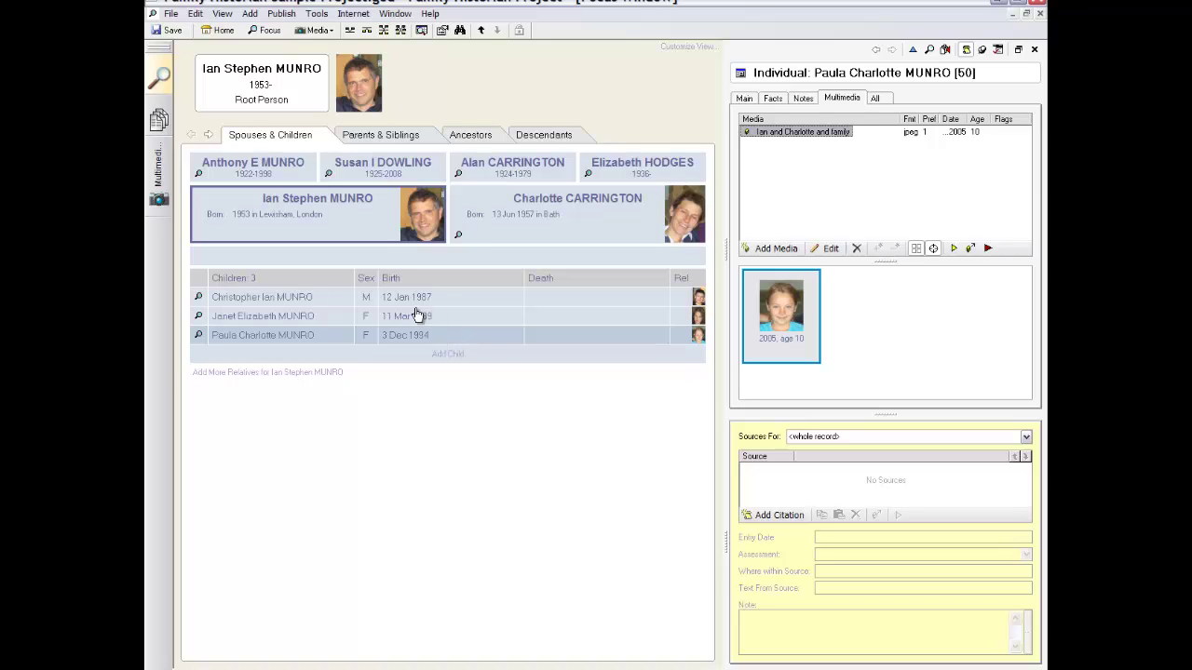
- Select the root person, show the Ancestor and Descendant diagram, and open the family photo with its five linked records
left_click(340, 219)
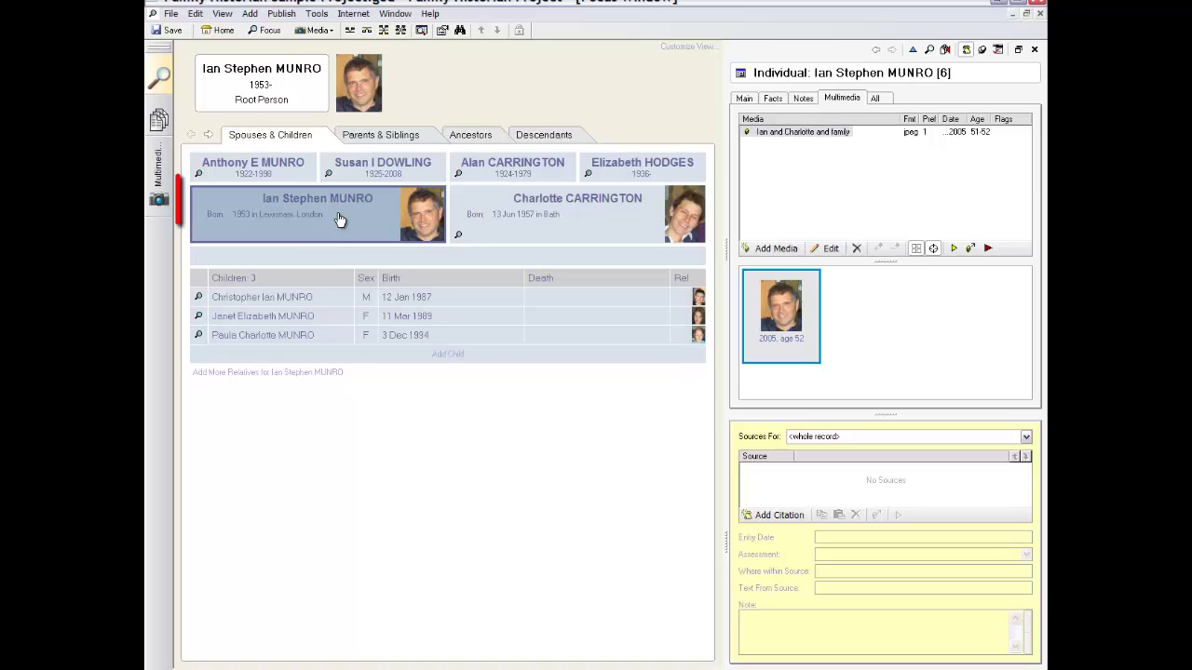
left_click(385, 31)
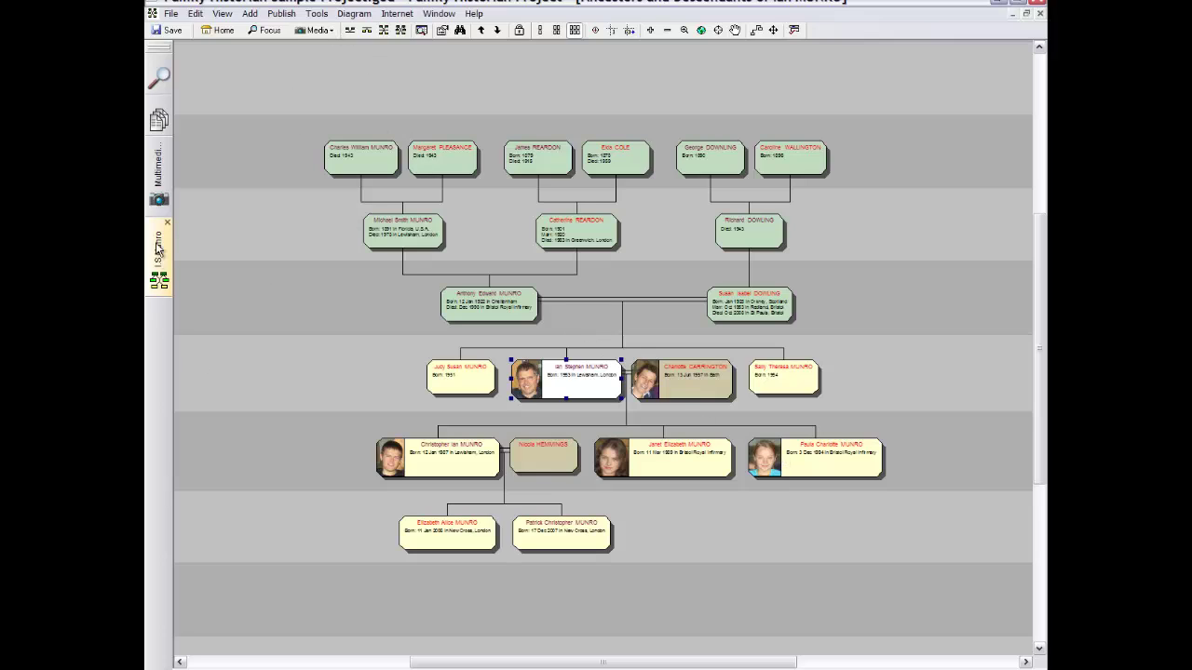
left_click(158, 172)
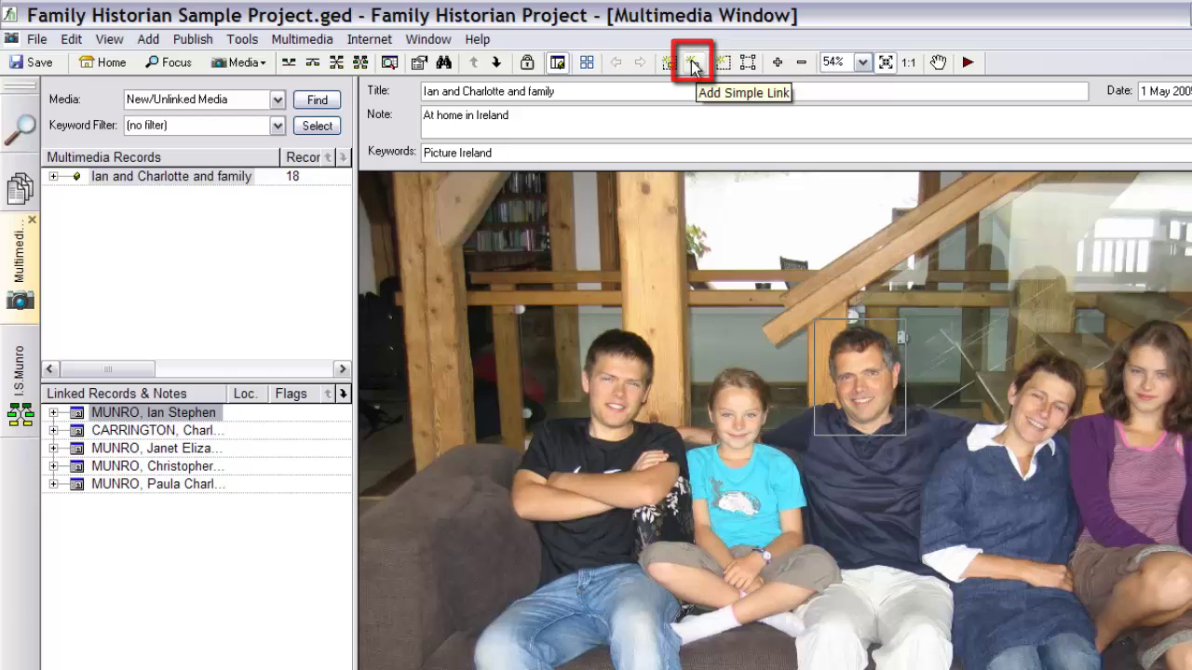
- Add a simple 'a Family' link from the photo to the root couple's family, making six linked entries
left_click(693, 65)
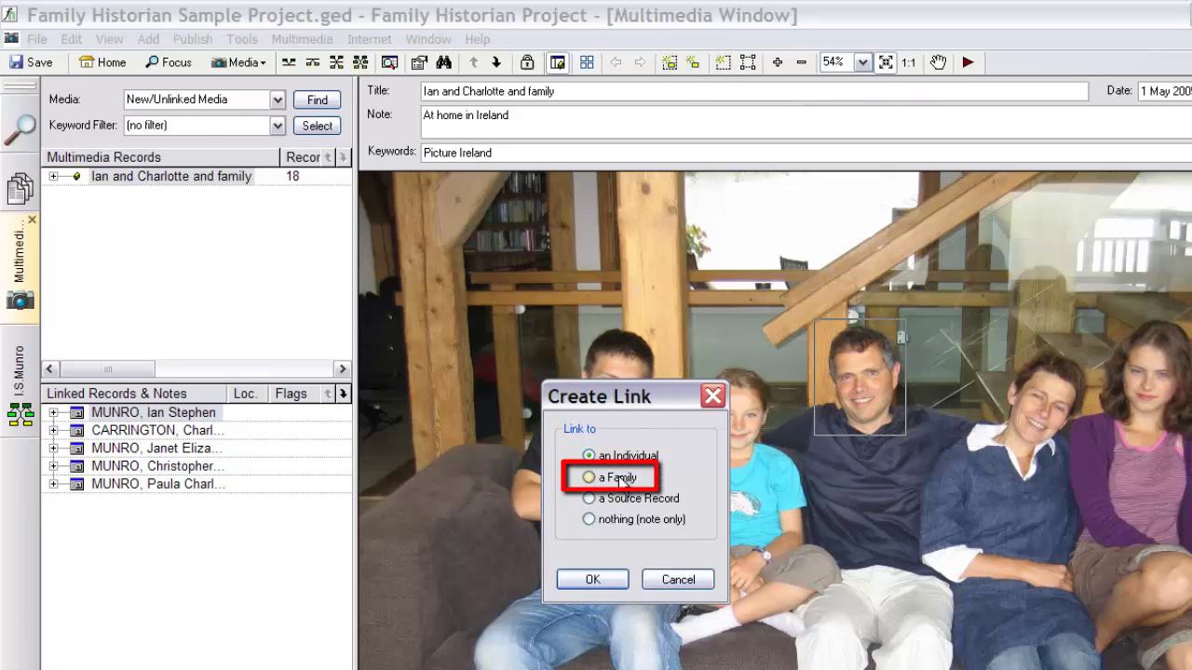
left_click(594, 579)
scroll(605, 510, "down", 5)
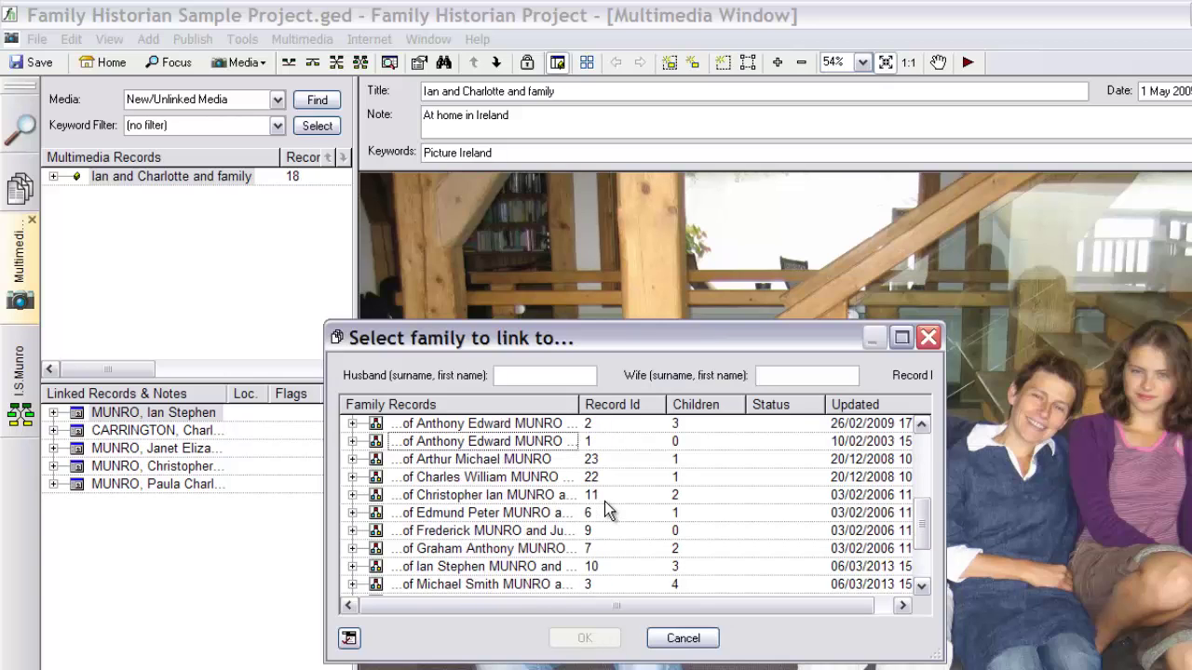
left_click(447, 568)
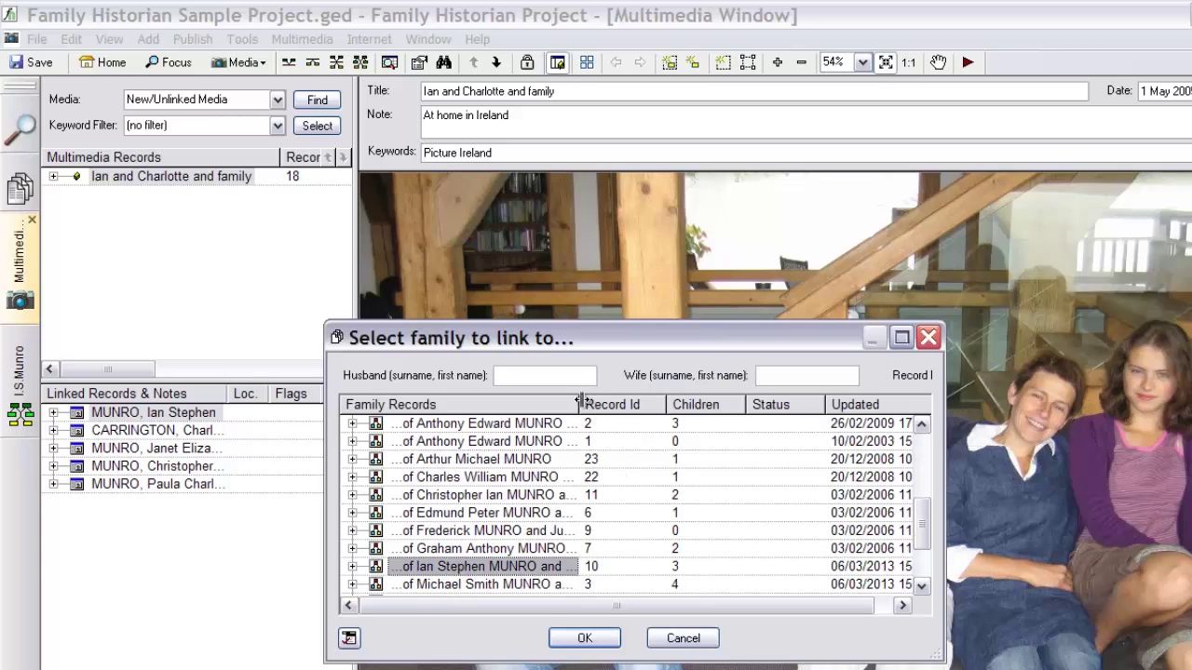
left_click_drag(580, 409, 720, 409)
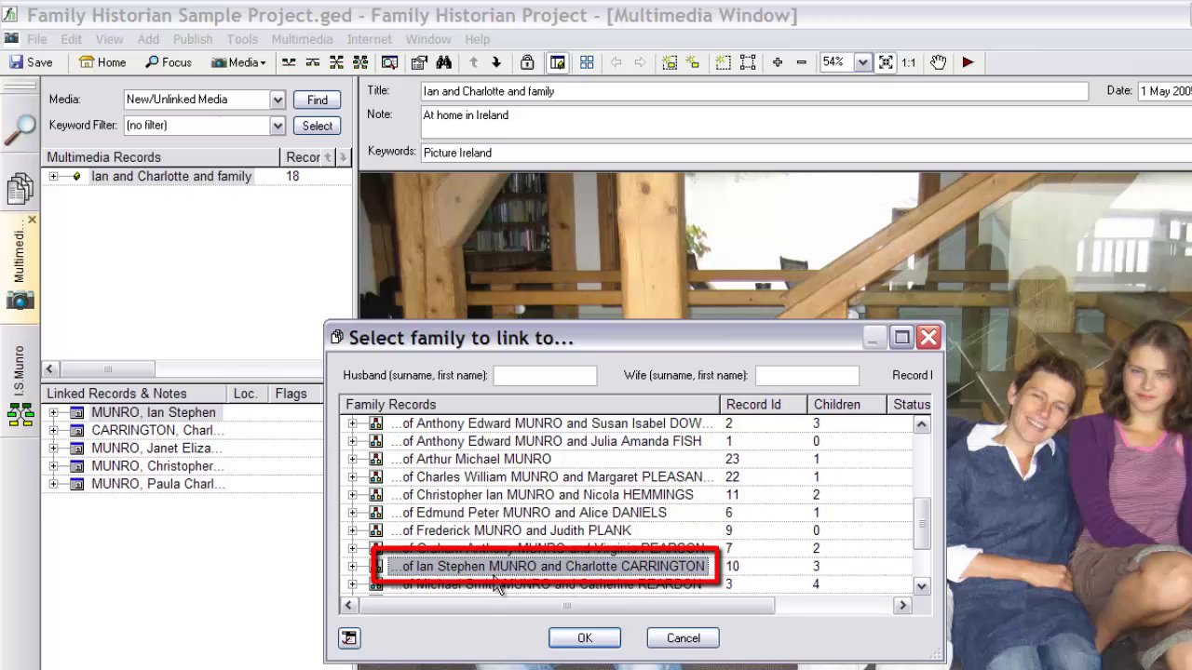
left_click(585, 640)
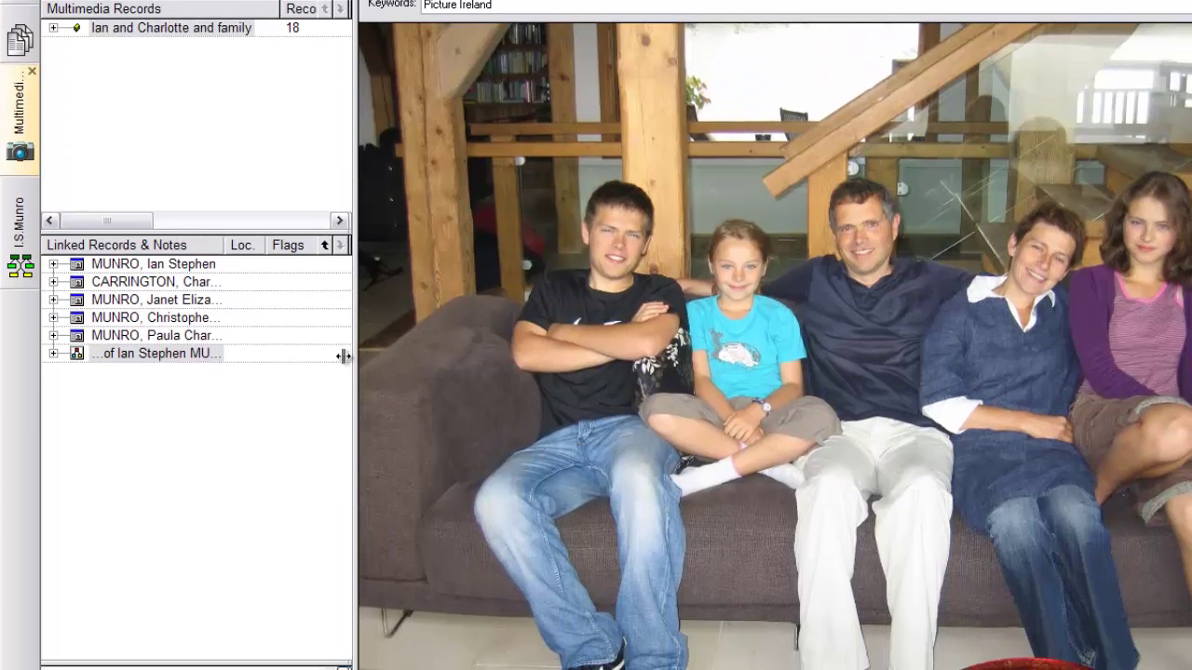
left_click_drag(350, 354, 331, 354)
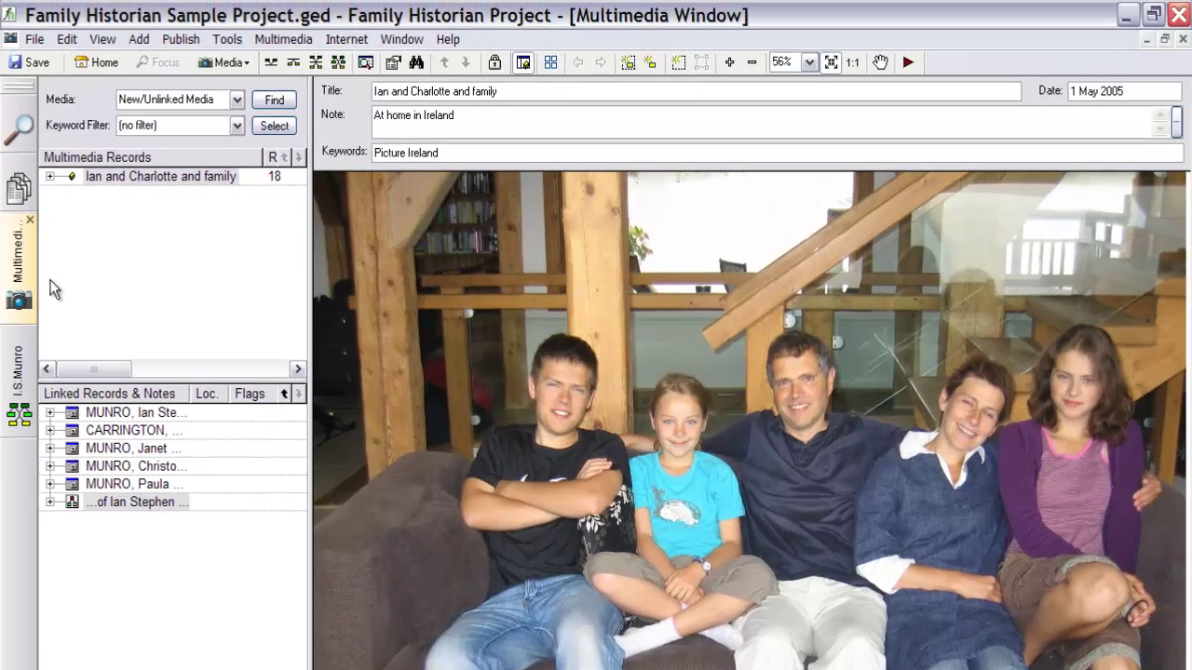
- Publish a Family Group Sheet for the root couple's family, showing the 2005 family photo
left_click(125, 503)
left_click(170, 39)
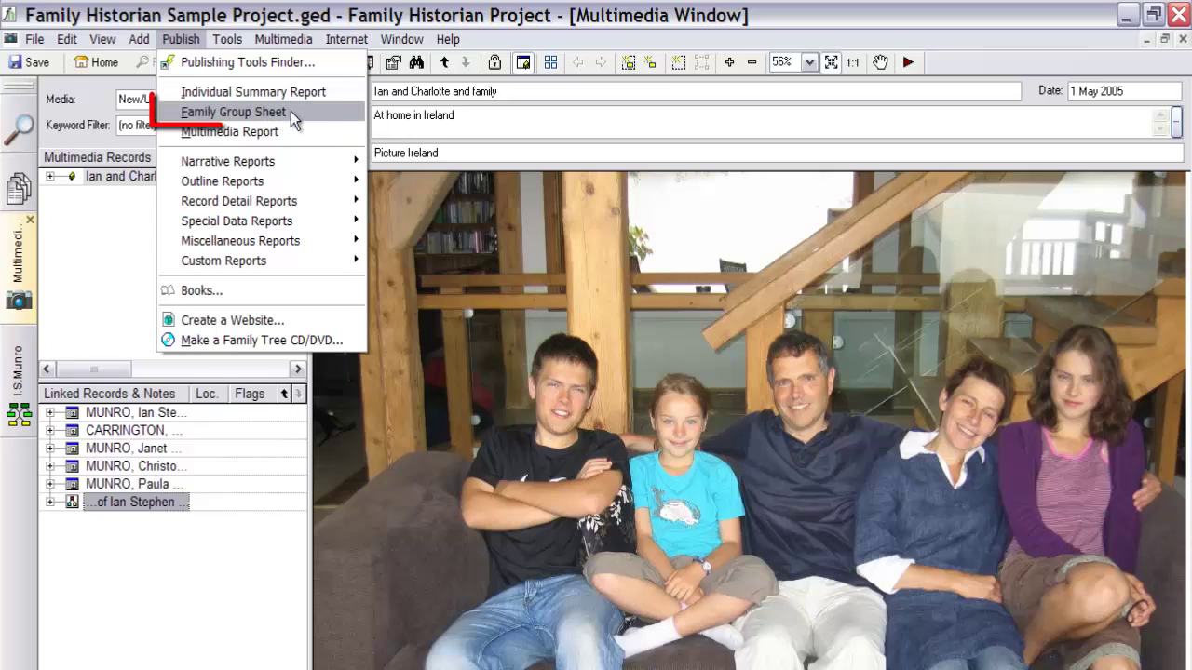
left_click(294, 114)
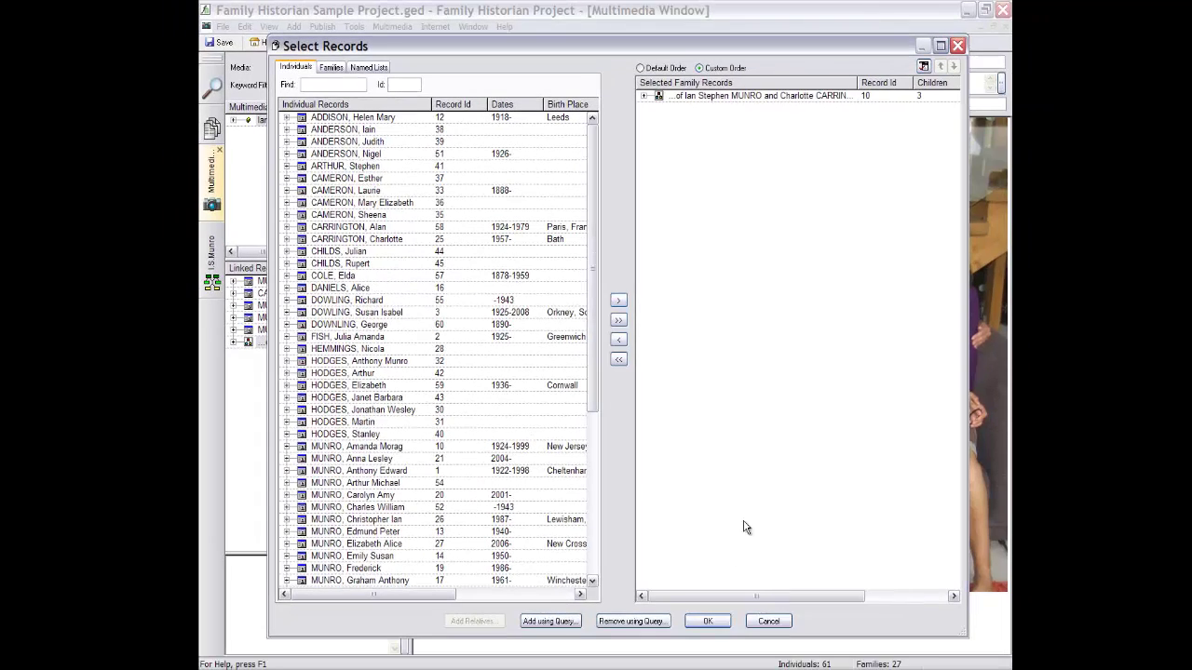
left_click(708, 621)
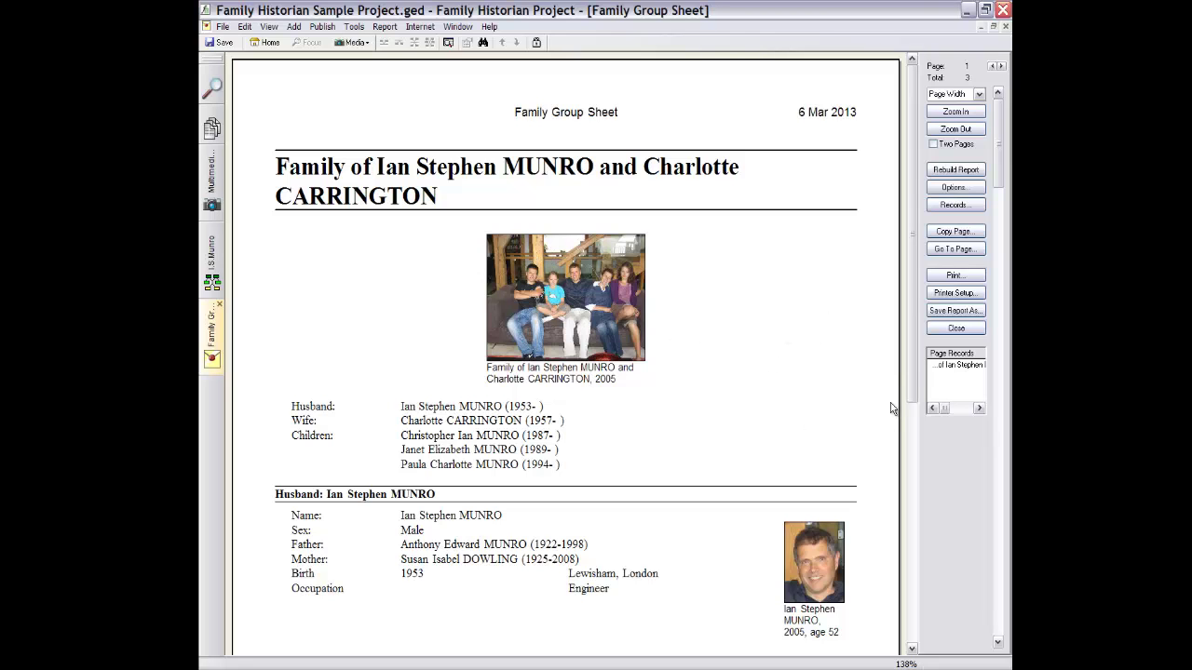
left_click_drag(911, 358, 1009, 520)
scroll(996, 534, "down", 3)
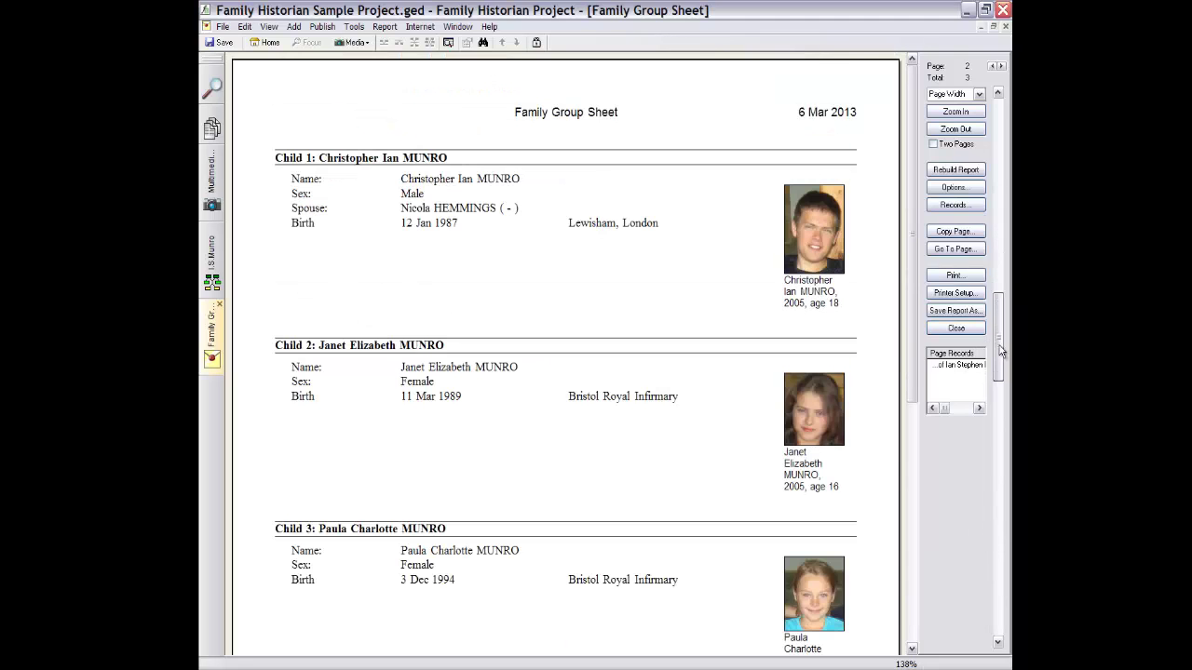
mouse_move(1000, 357)
left_mouse_down()
mouse_move(1001, 384)
mouse_move(1004, 347)
left_mouse_up()
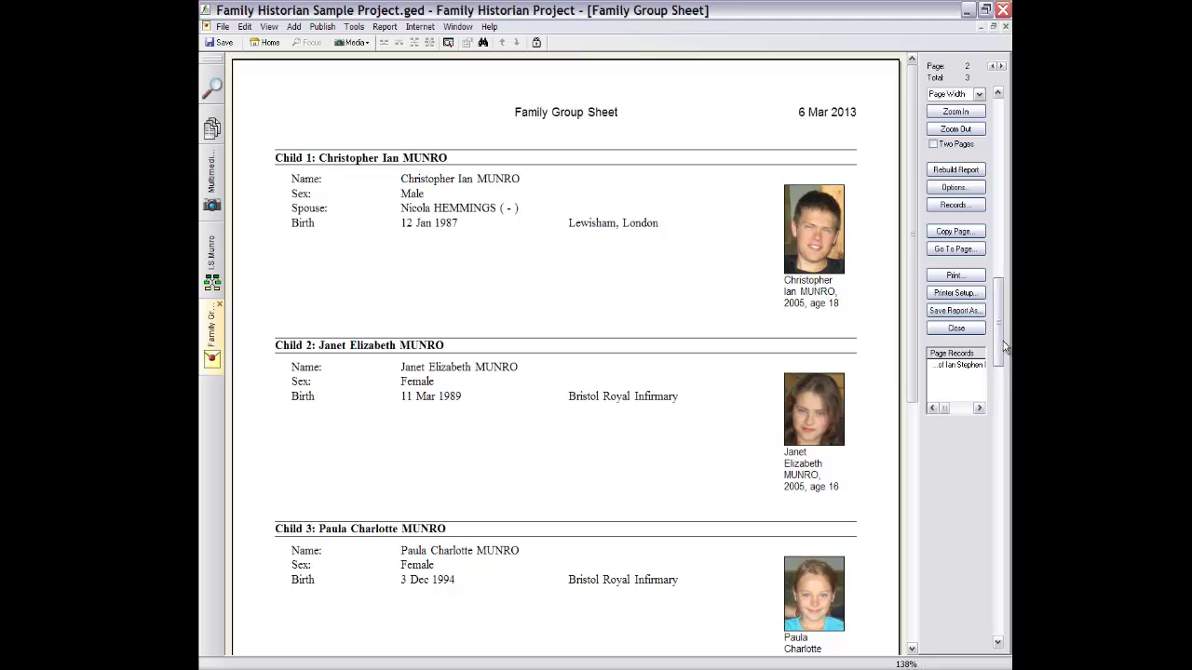
left_click(998, 151)
left_click(998, 151)
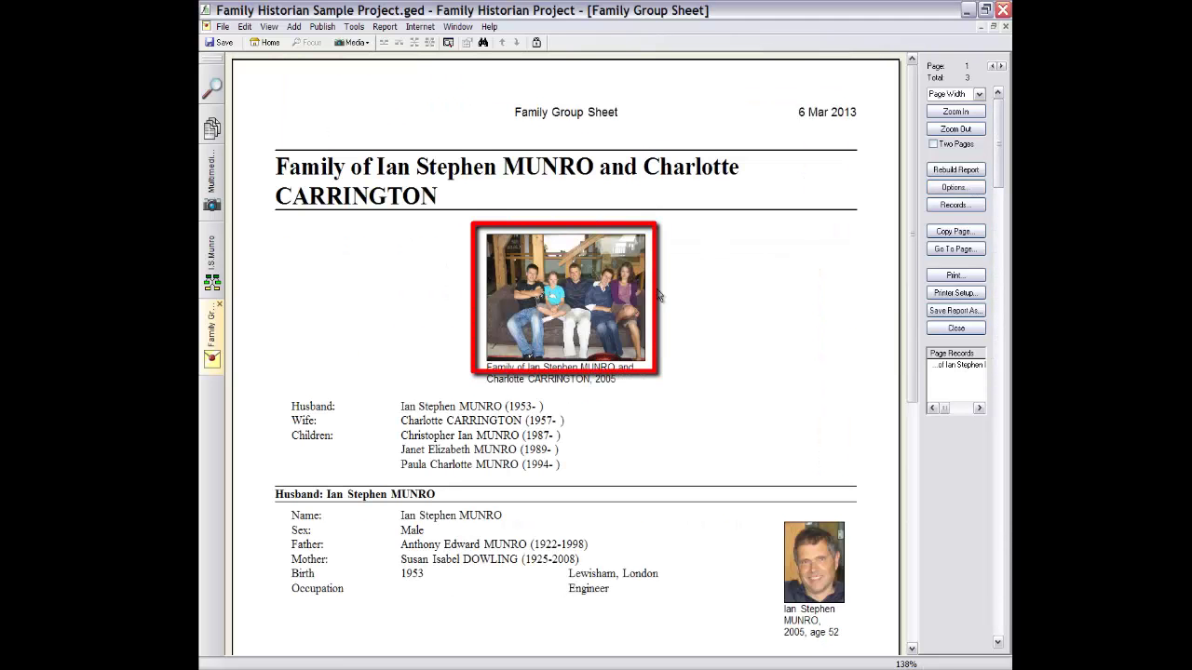
- Review the Pictures tab of Report Options, then close it without changes
left_click(955, 187)
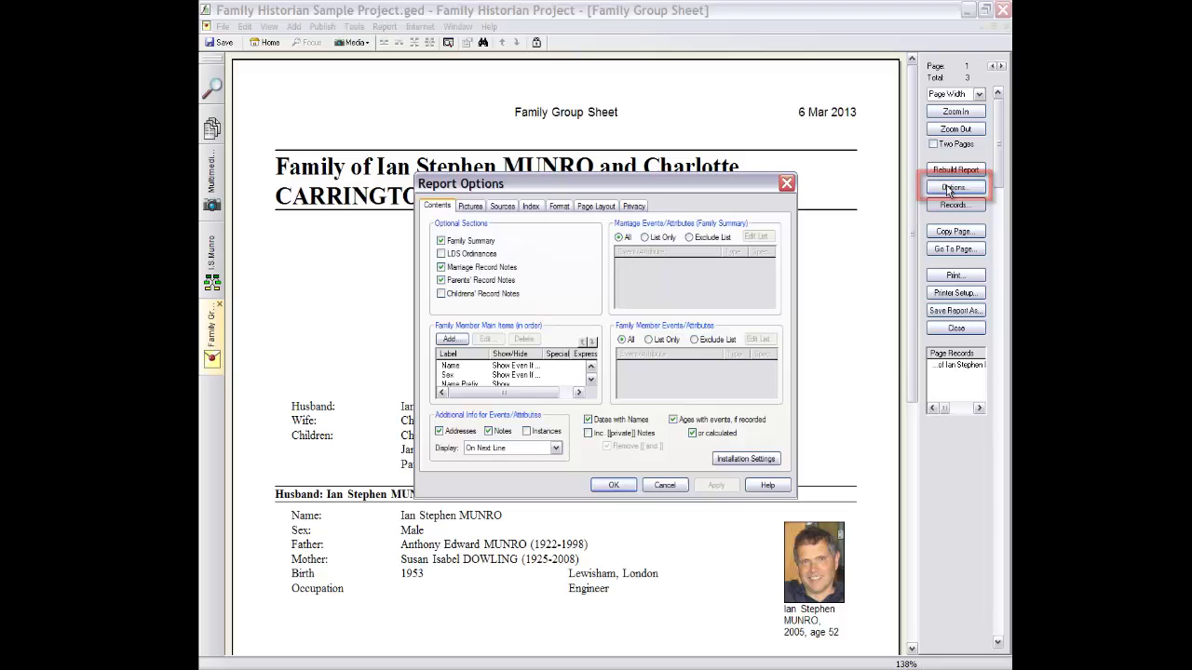
left_click(469, 206)
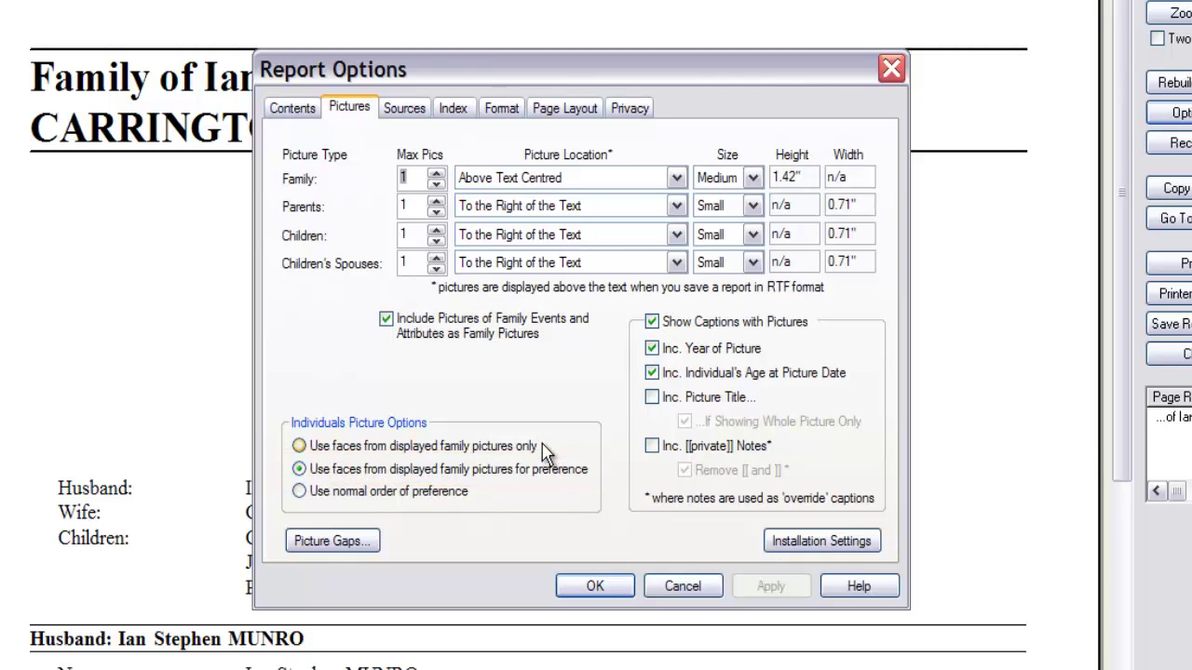
left_click(685, 589)
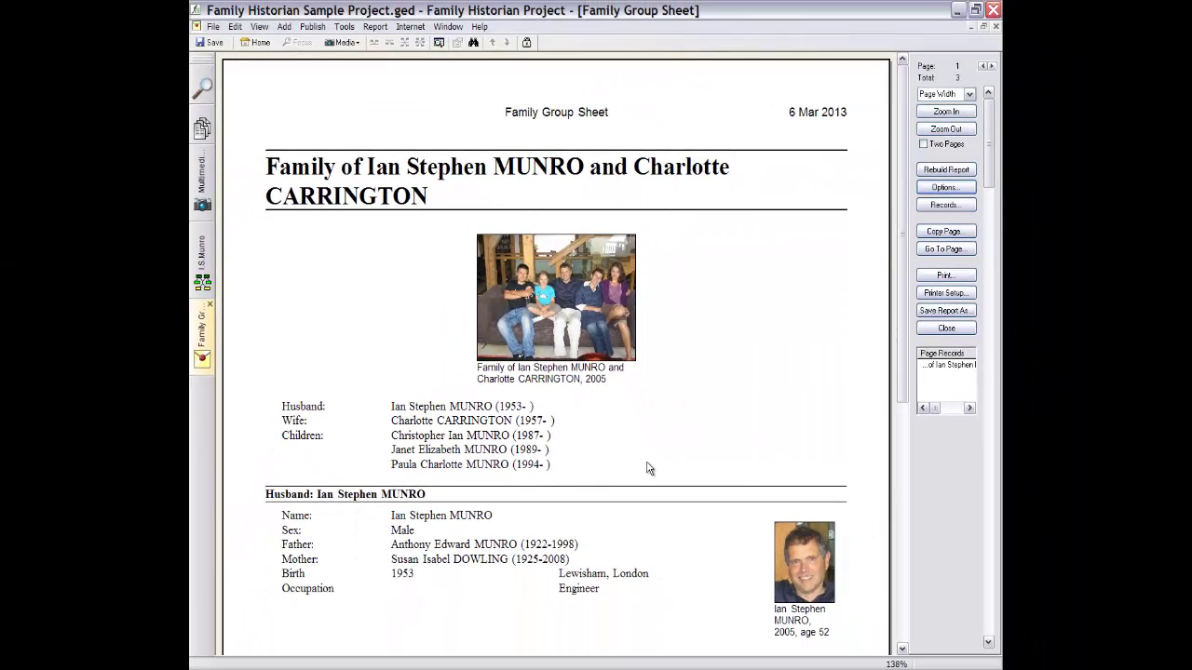